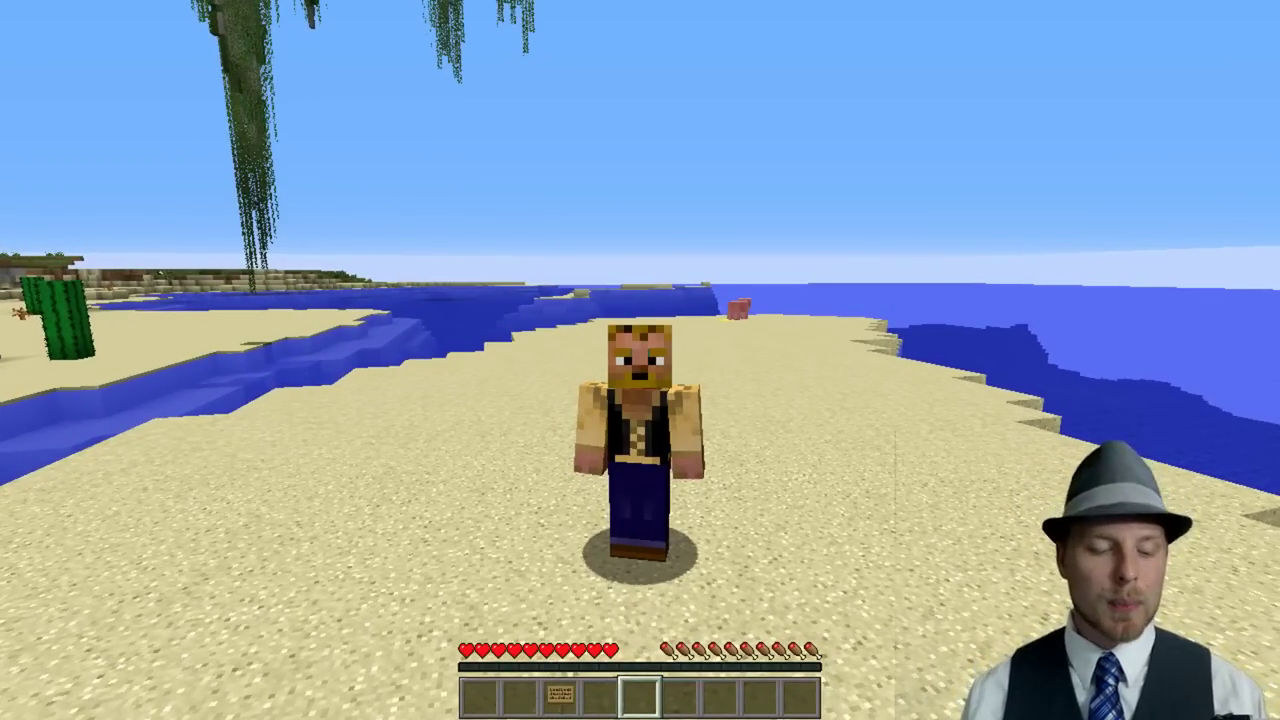
Step: Display the in-game player tab list and examine its server, player and status columns
{"action": "key", "text": "Tab"}
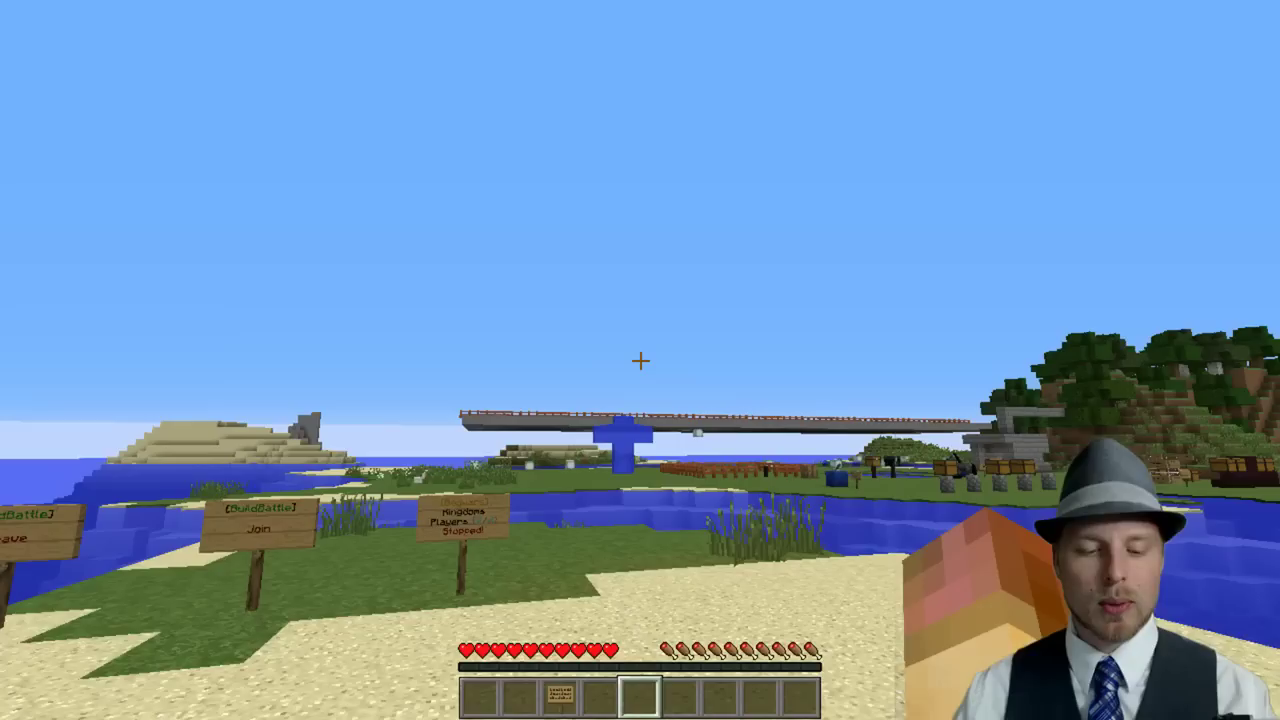
{"action": "key", "text": "Tab"}
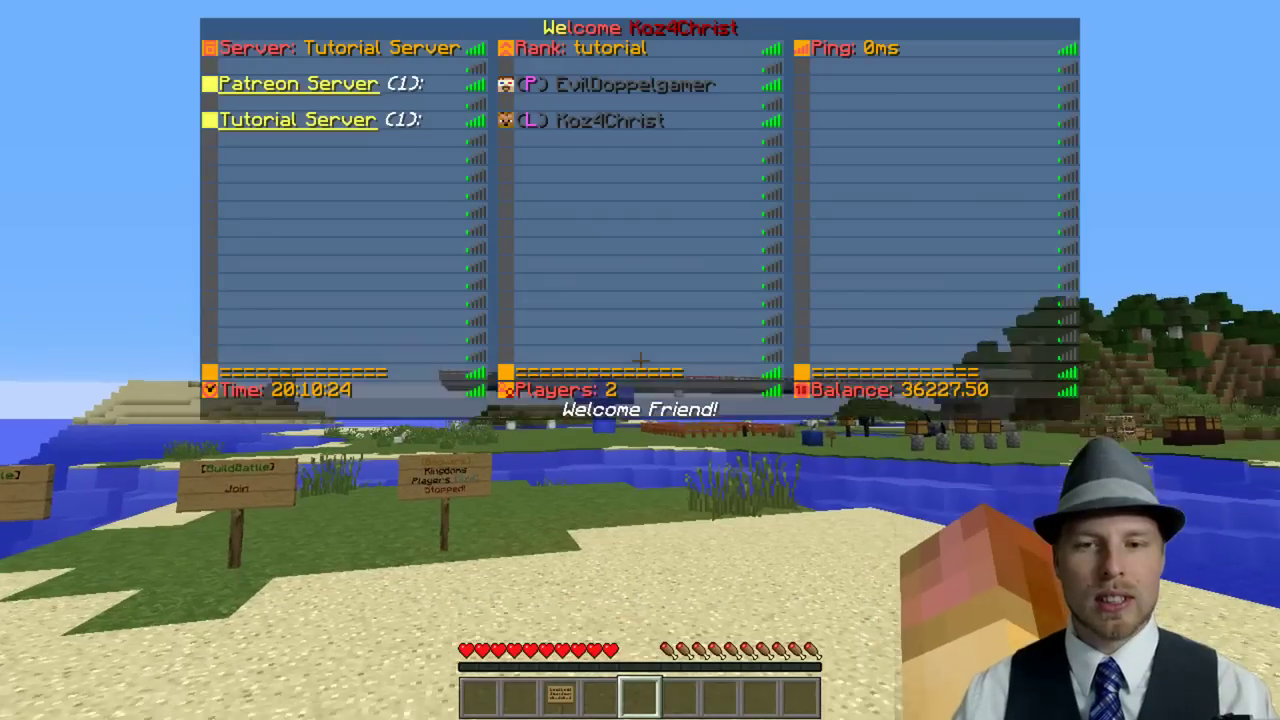
{"action": "key", "text": "s"}
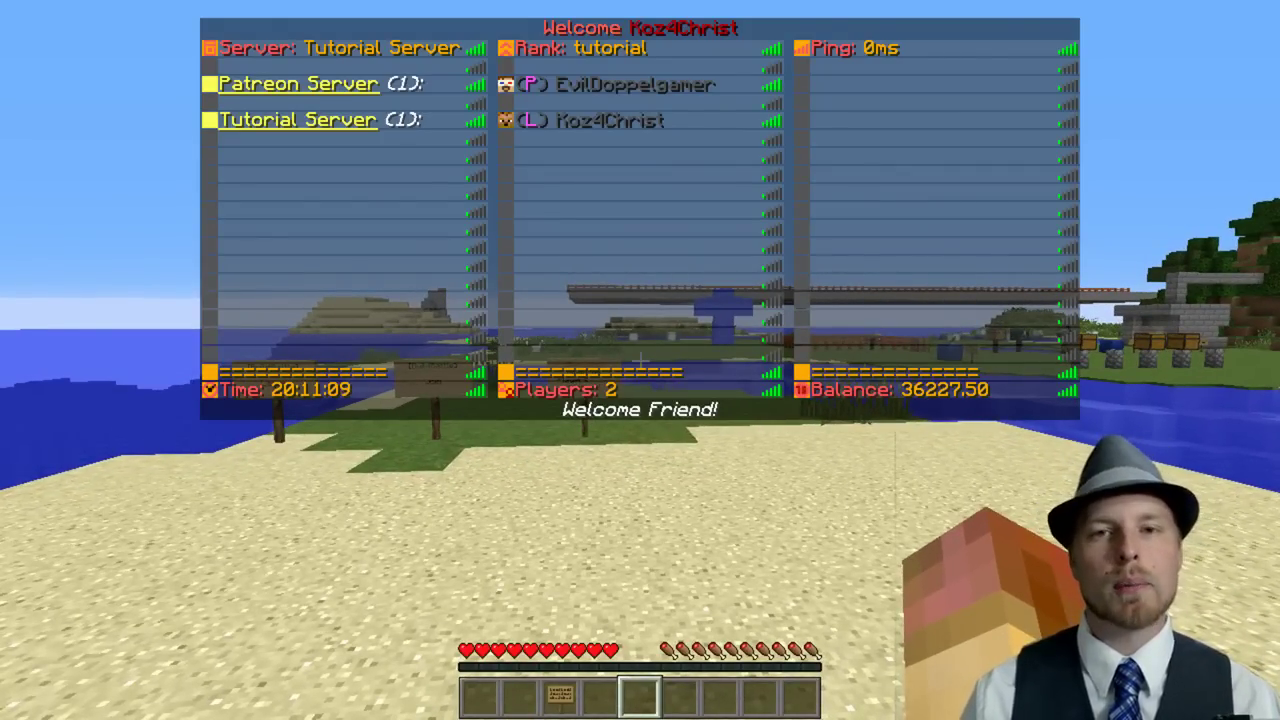
Step: Look up the player's group and permissions with the /pex user command, read the chat output and close the chat
{"action": "type", "text": "/pe"}
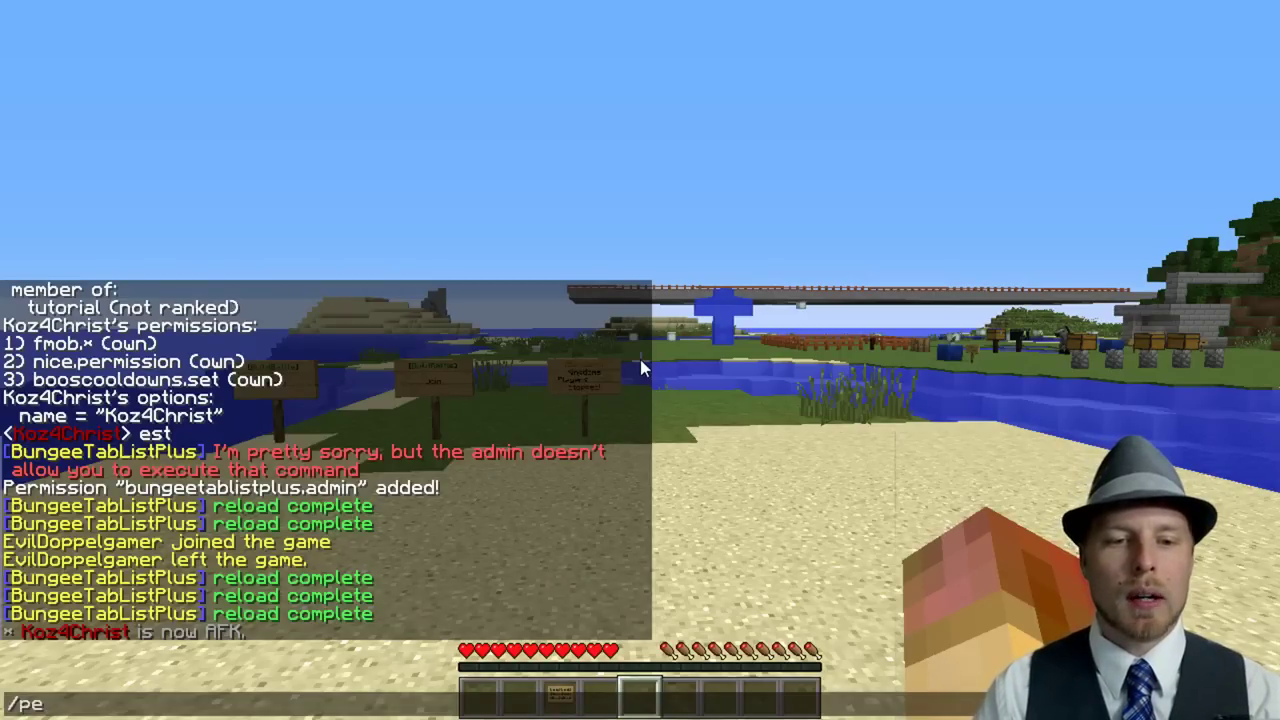
{"action": "type", "text": "x ko"}
{"action": "key", "text": "Tab"}
{"action": "type", "text": "us"}
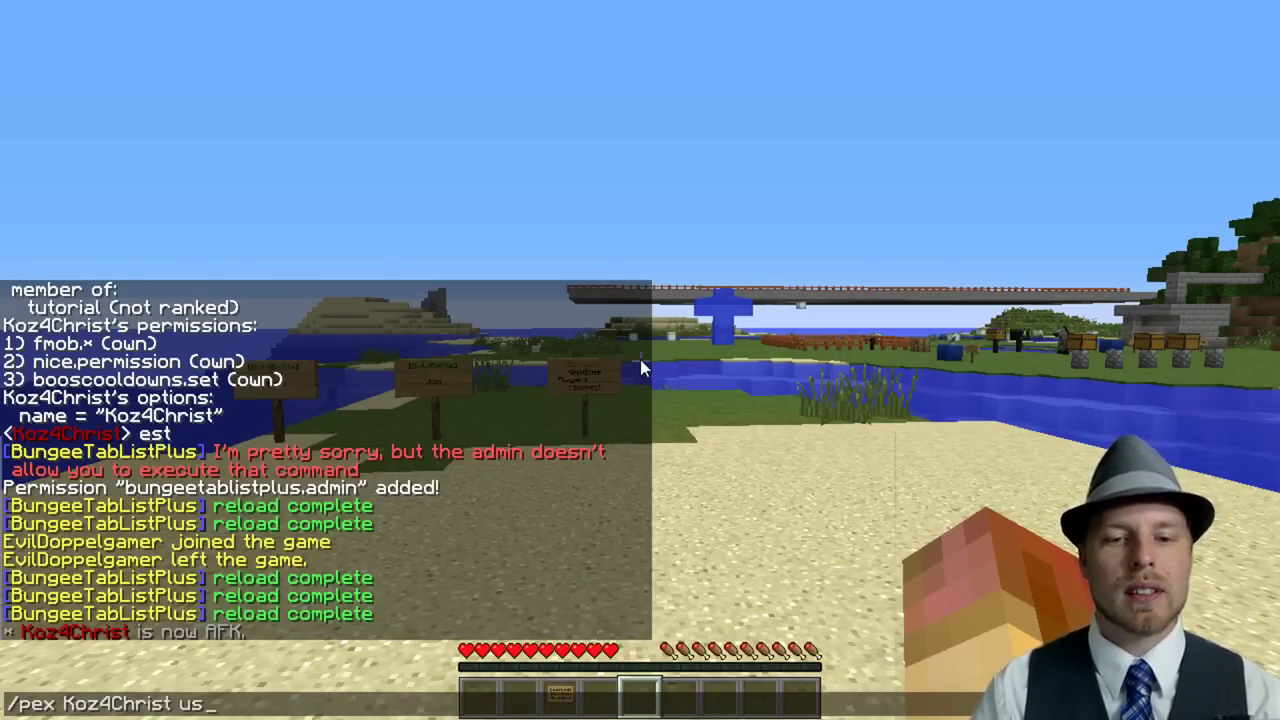
{"action": "key", "text": "BackSpace"}
{"action": "key", "text": "BackSpace"}
{"action": "type", "text": "u"}
{"action": "key", "text": "BackSpace"}
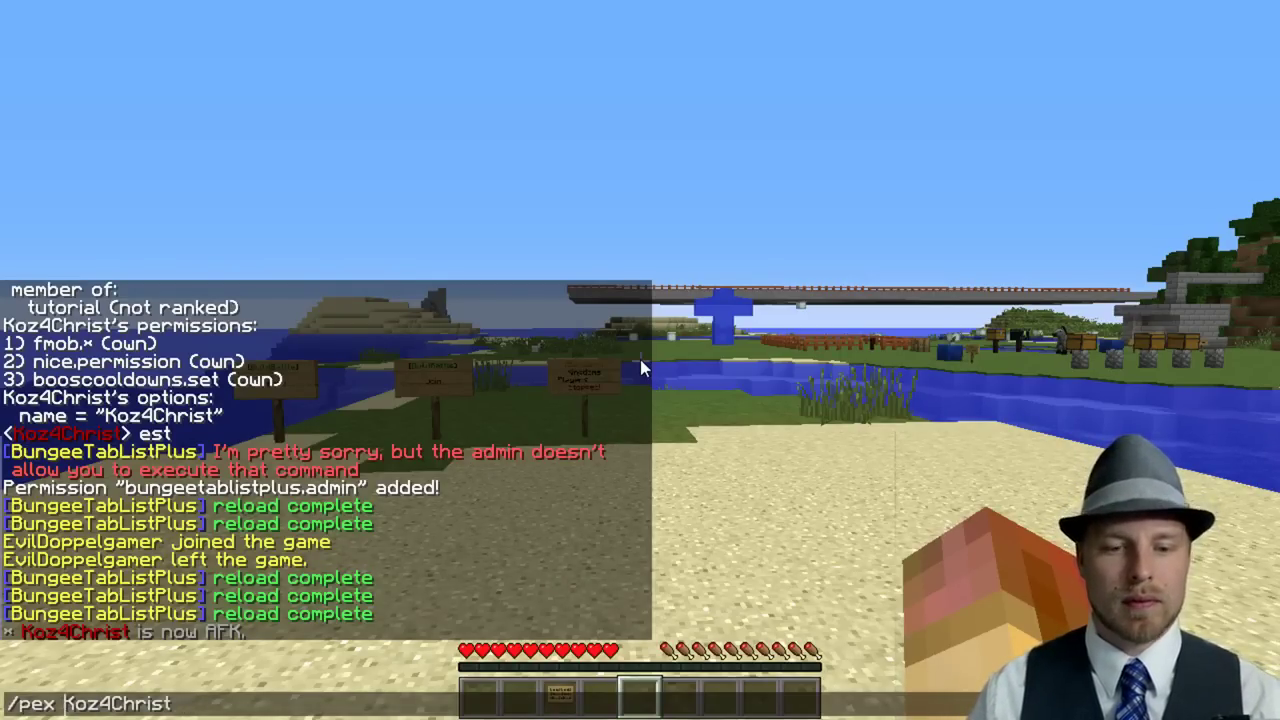
{"action": "key", "text": "ctrl+Left"}
{"action": "type", "text": "user"}
{"action": "key", "text": "Return"}
{"action": "key", "text": "t"}
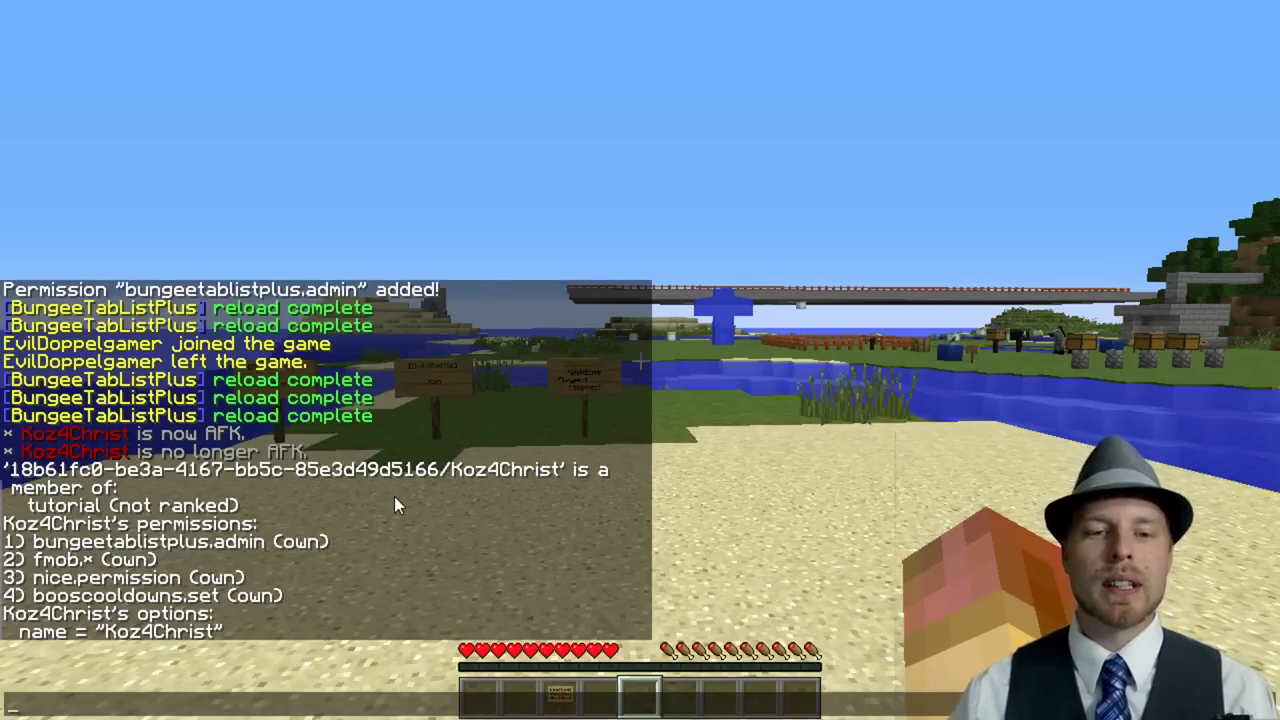
{"action": "key", "text": "Escape"}
Step: View the tab list, switch to the Patreon server with the /server command, and check the tab list there
{"action": "key", "text": "Tab"}
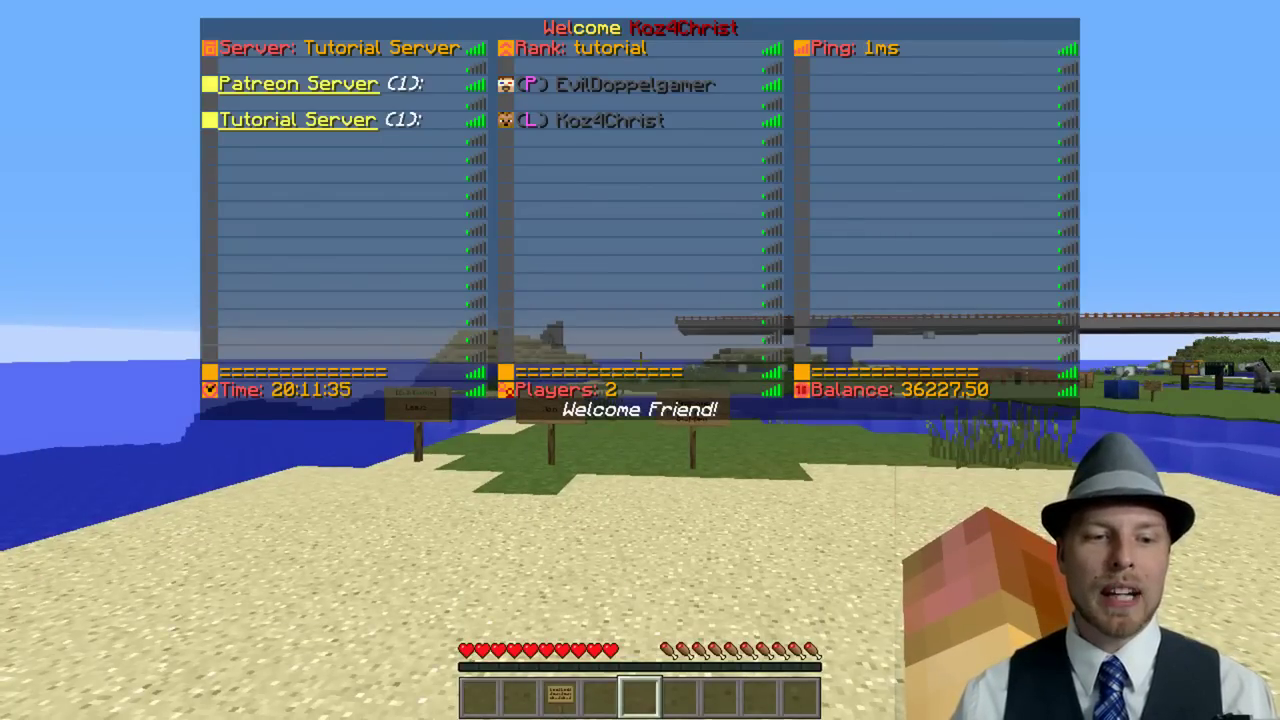
{"action": "key", "text": "slash"}
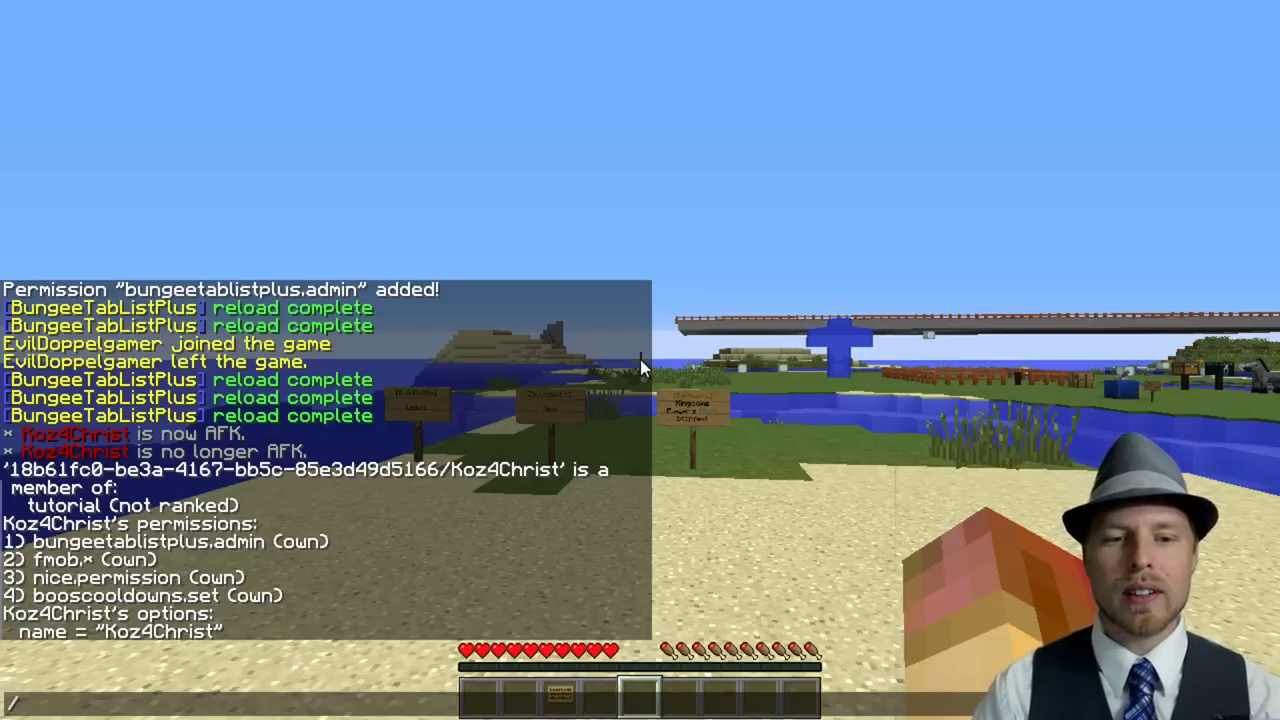
{"action": "type", "text": "server pate"}
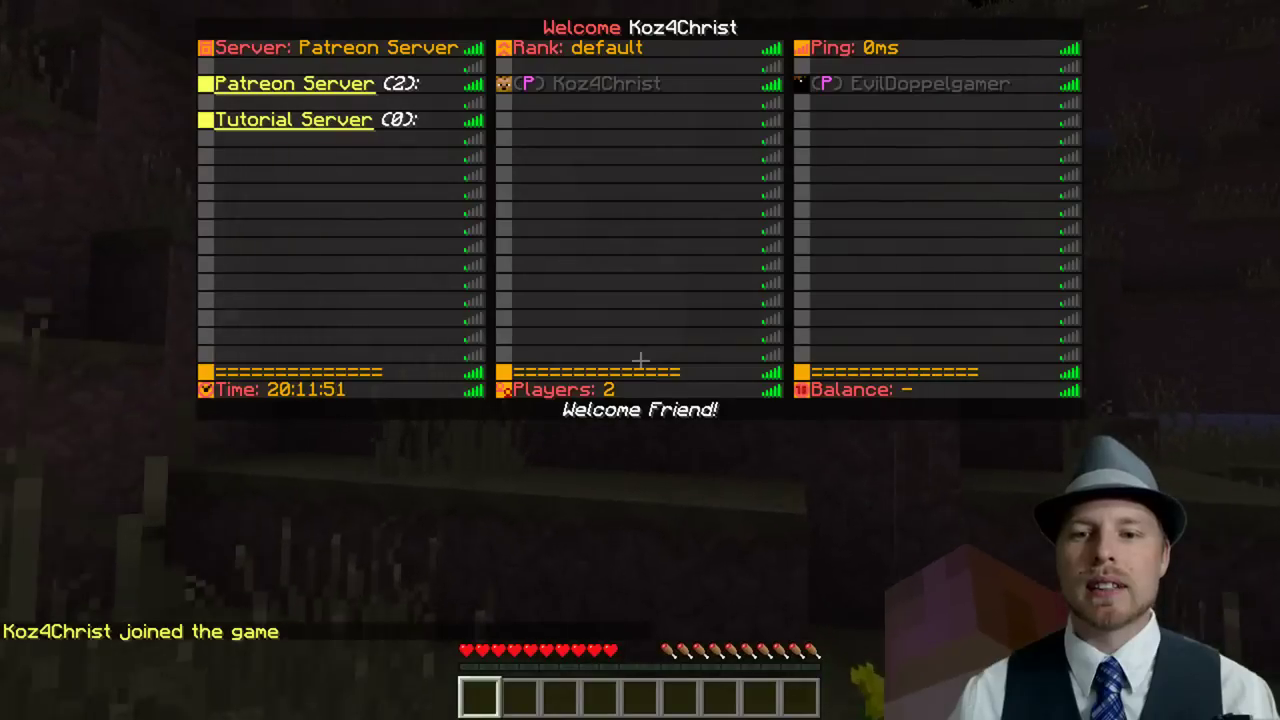
{"action": "key", "text": "Tab"}
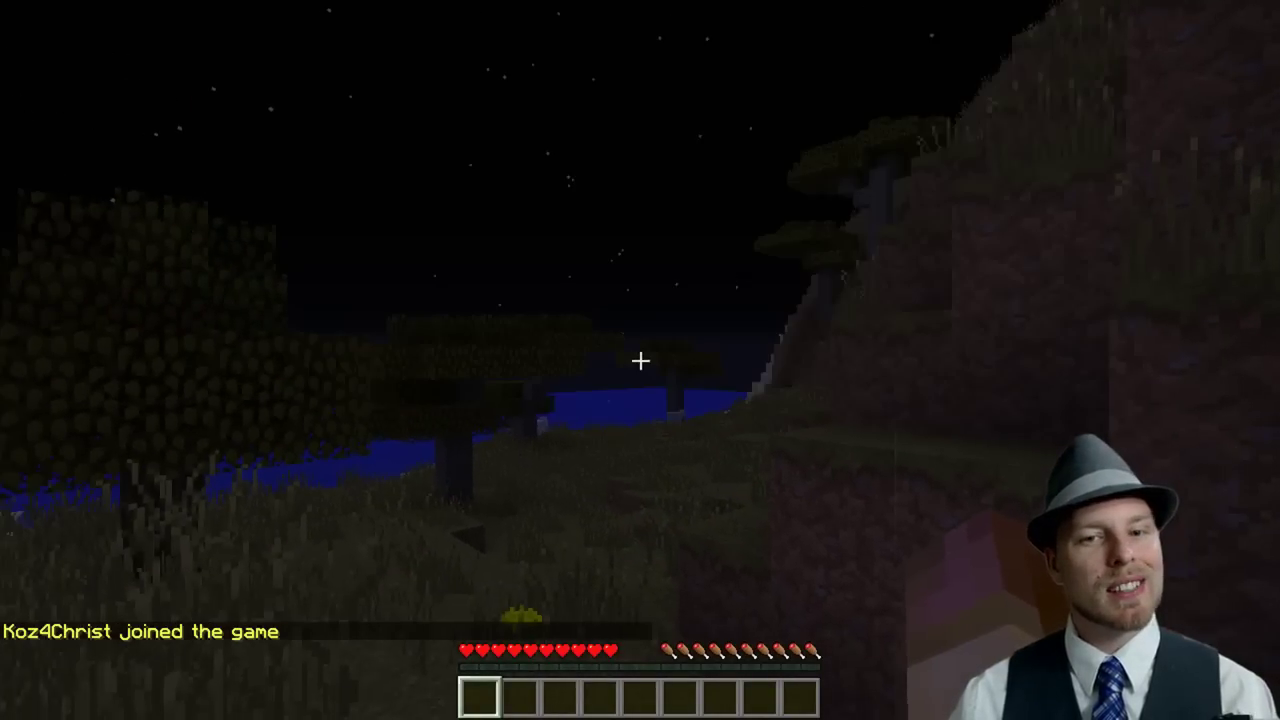
{"action": "key", "text": "t"}
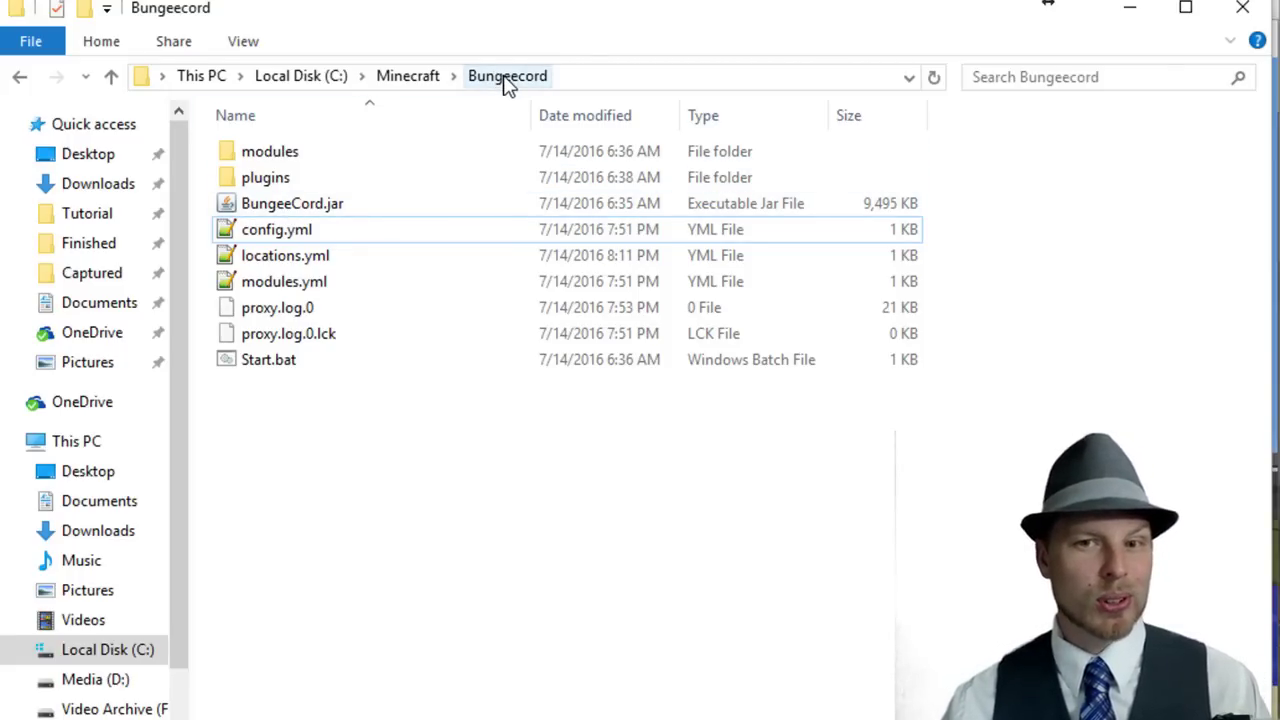
Step: In File Explorer, open config.yml from the BungeeTabListPlus folder inside Bungeecord's plugins folder in Notepad++
{"action": "double_click", "coordinate": [255, 178]}
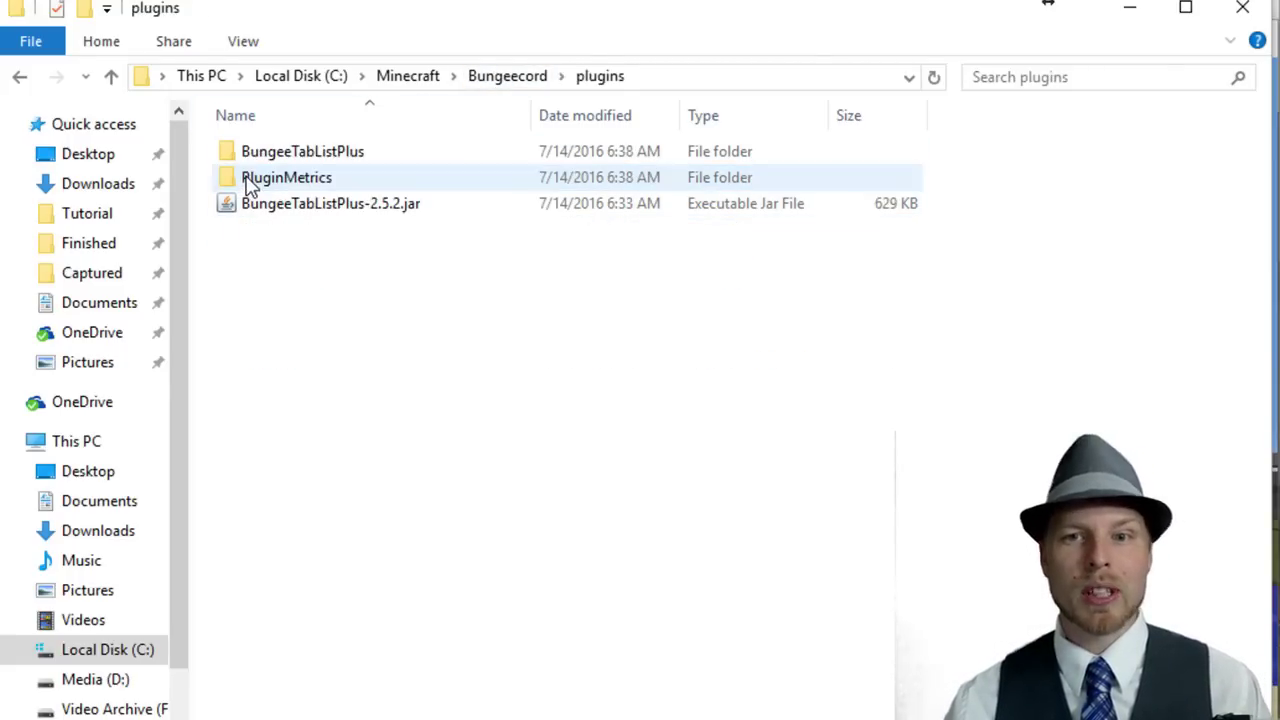
{"action": "left_click", "coordinate": [303, 158]}
{"action": "double_click", "coordinate": [303, 158]}
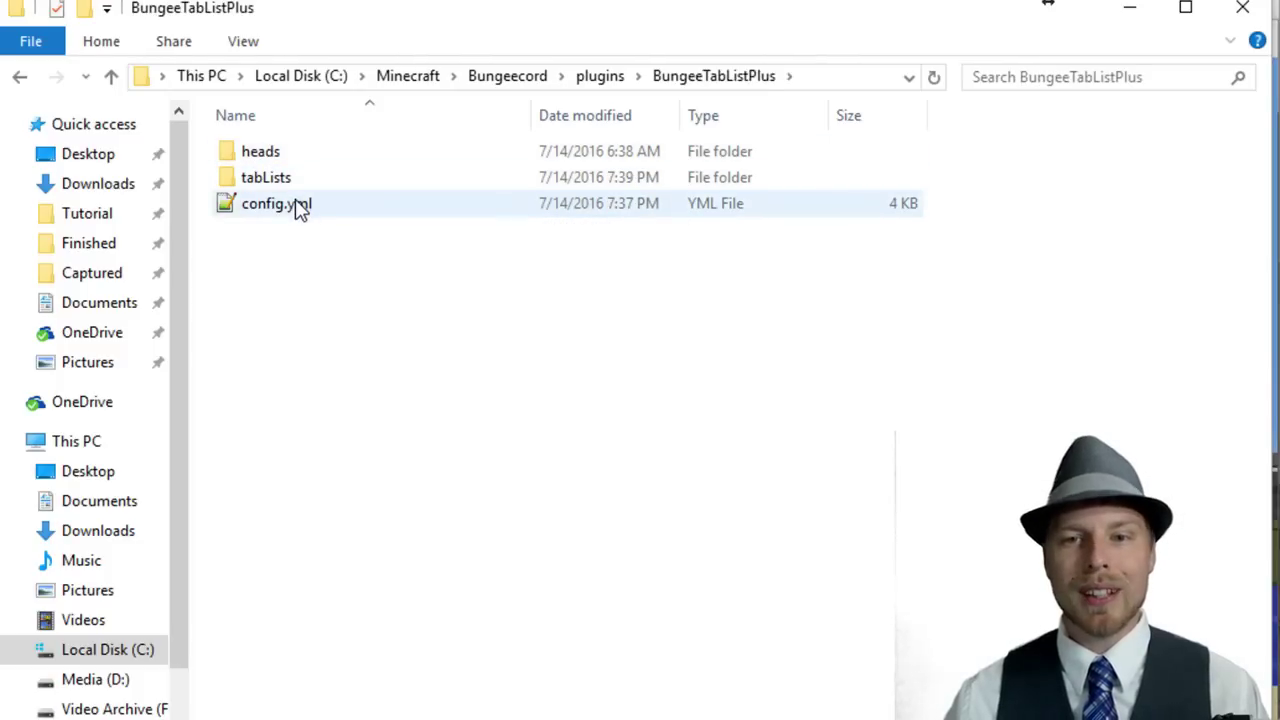
{"action": "double_click", "coordinate": [298, 208]}
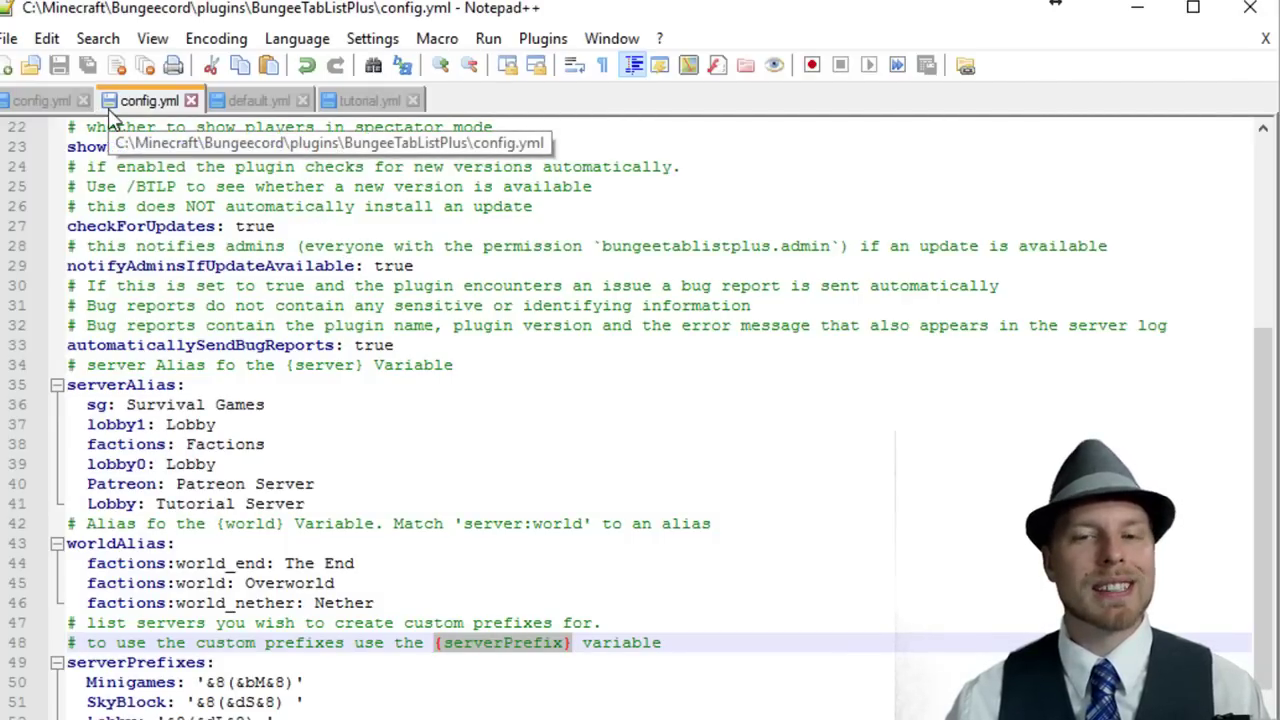
Step: Examine the wiki link, tablistUpdateInterval, updateOnPlayerJoinLeave, updateOnServerChange and charLimit settings at the start of the plugin's config.yml
{"action": "scroll", "coordinate": [538, 300], "scroll_direction": "up", "scroll_amount": 4}
{"action": "scroll", "coordinate": [538, 302], "scroll_direction": "up", "scroll_amount": 3}
{"action": "left_click", "coordinate": [278, 148]}
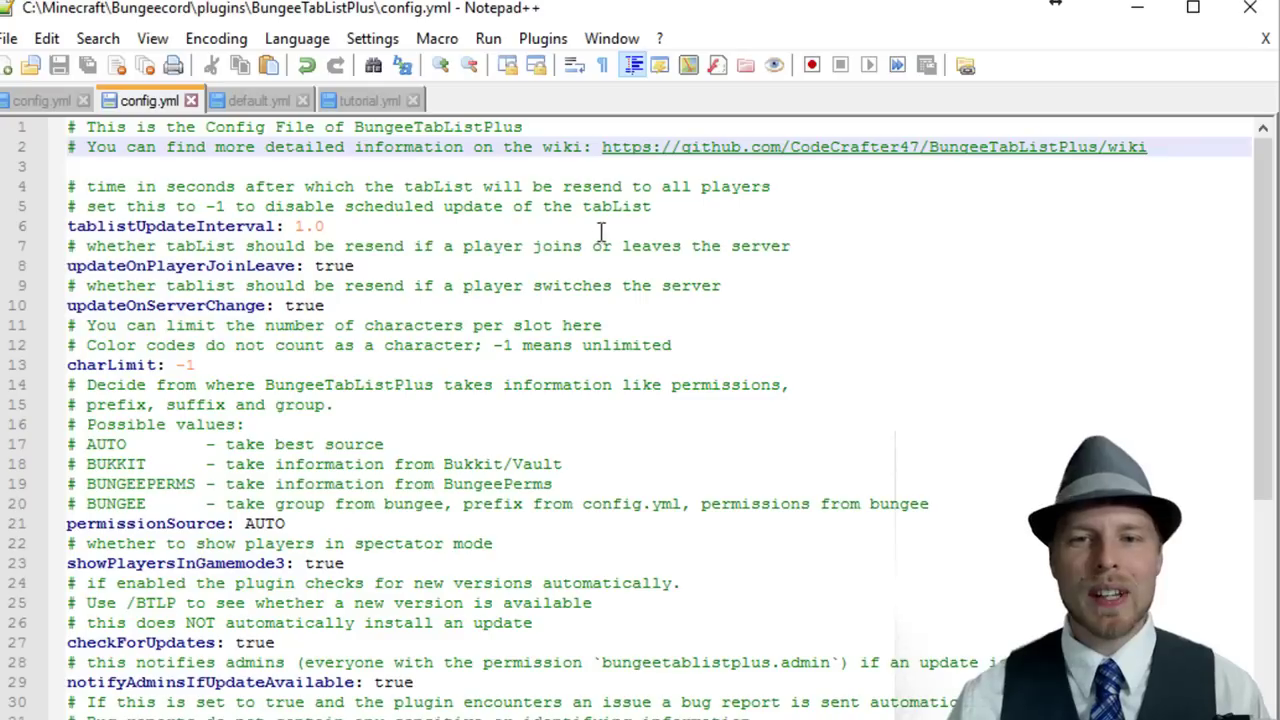
{"action": "left_click", "coordinate": [326, 222]}
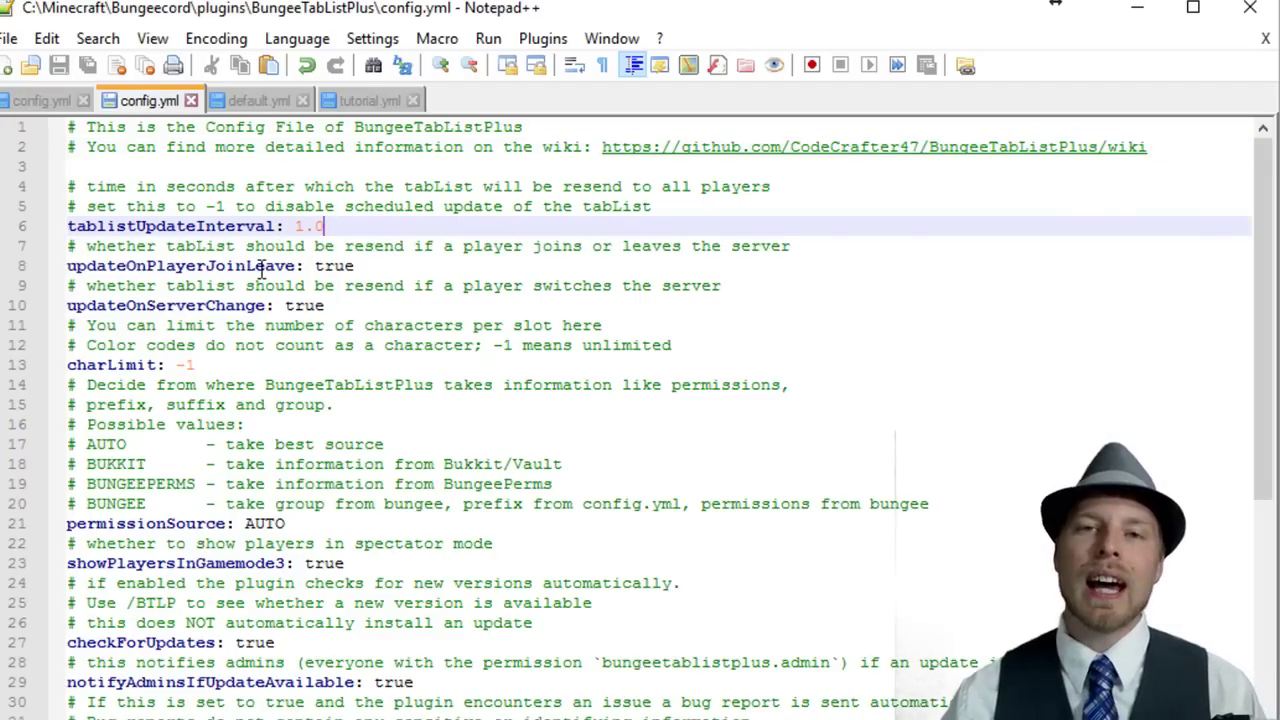
{"action": "left_click", "coordinate": [406, 266]}
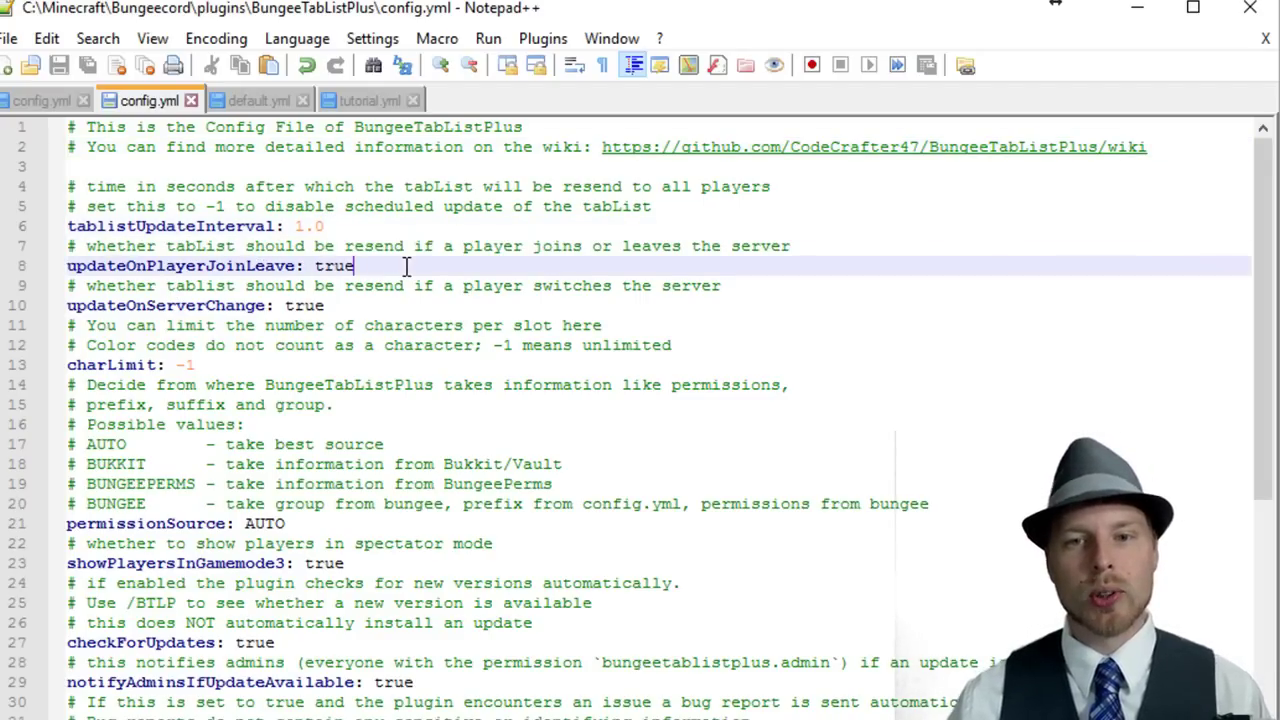
{"action": "scroll", "coordinate": [406, 266], "scroll_direction": "down", "scroll_amount": 1}
{"action": "left_click", "coordinate": [386, 249]}
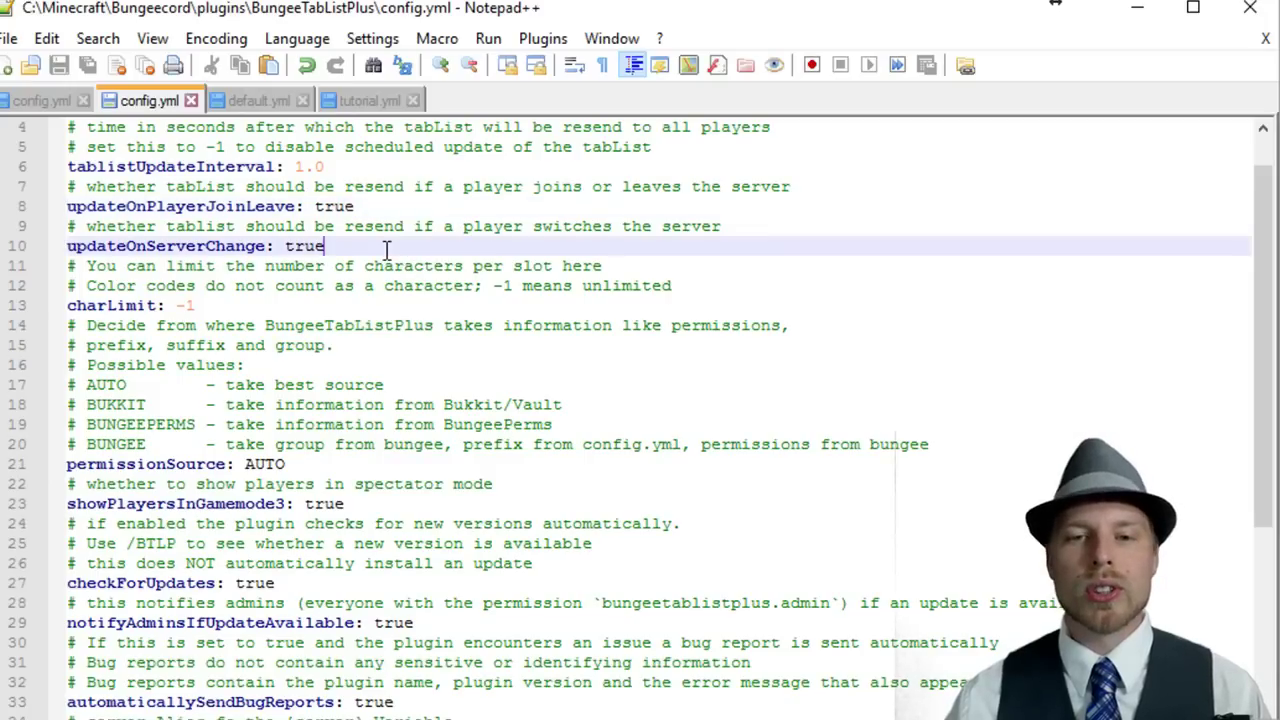
{"action": "left_click", "coordinate": [287, 303]}
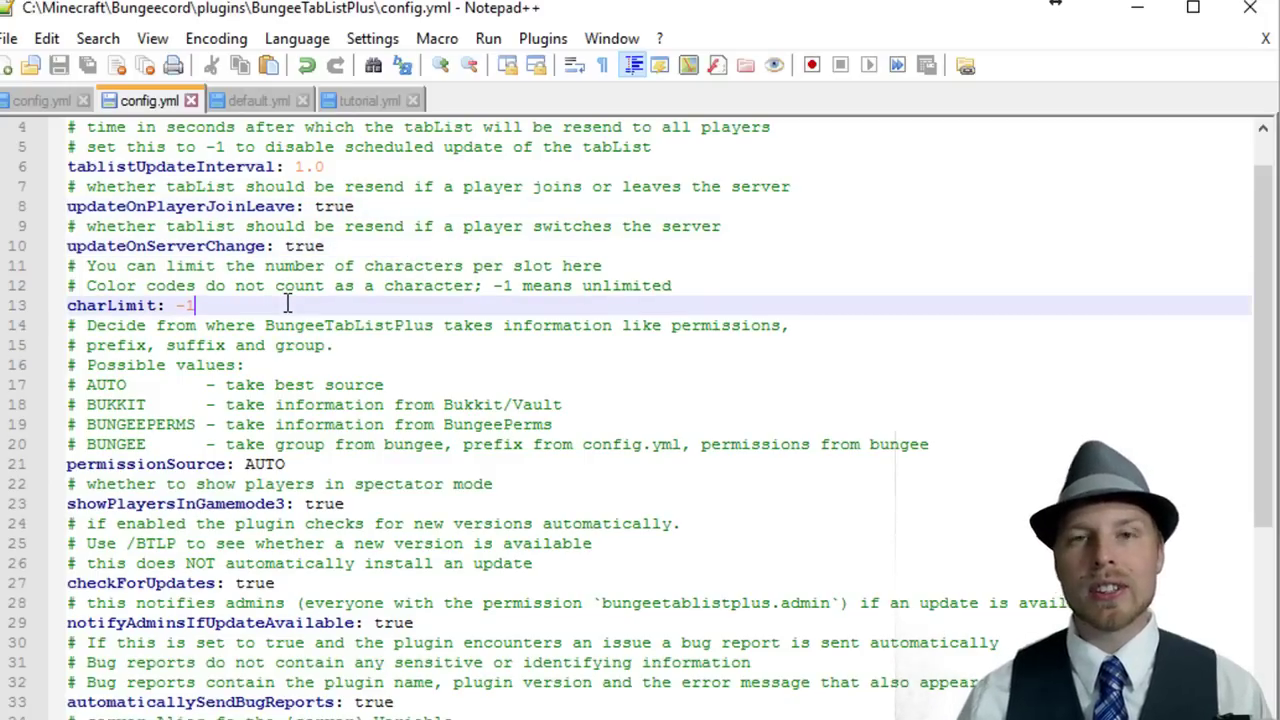
Step: Examine the permissionSource options and the spectator, update-check, admin notification and bug report settings
{"action": "left_click", "coordinate": [300, 466]}
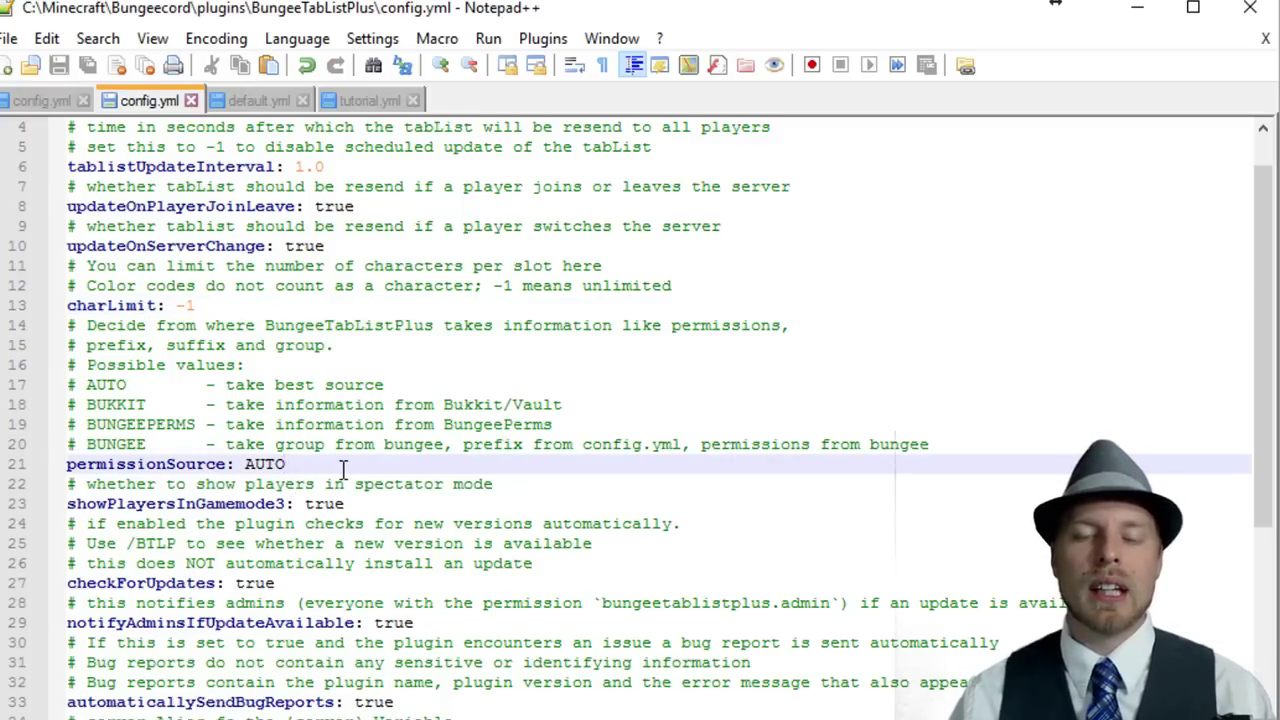
{"action": "double_click", "coordinate": [342, 469]}
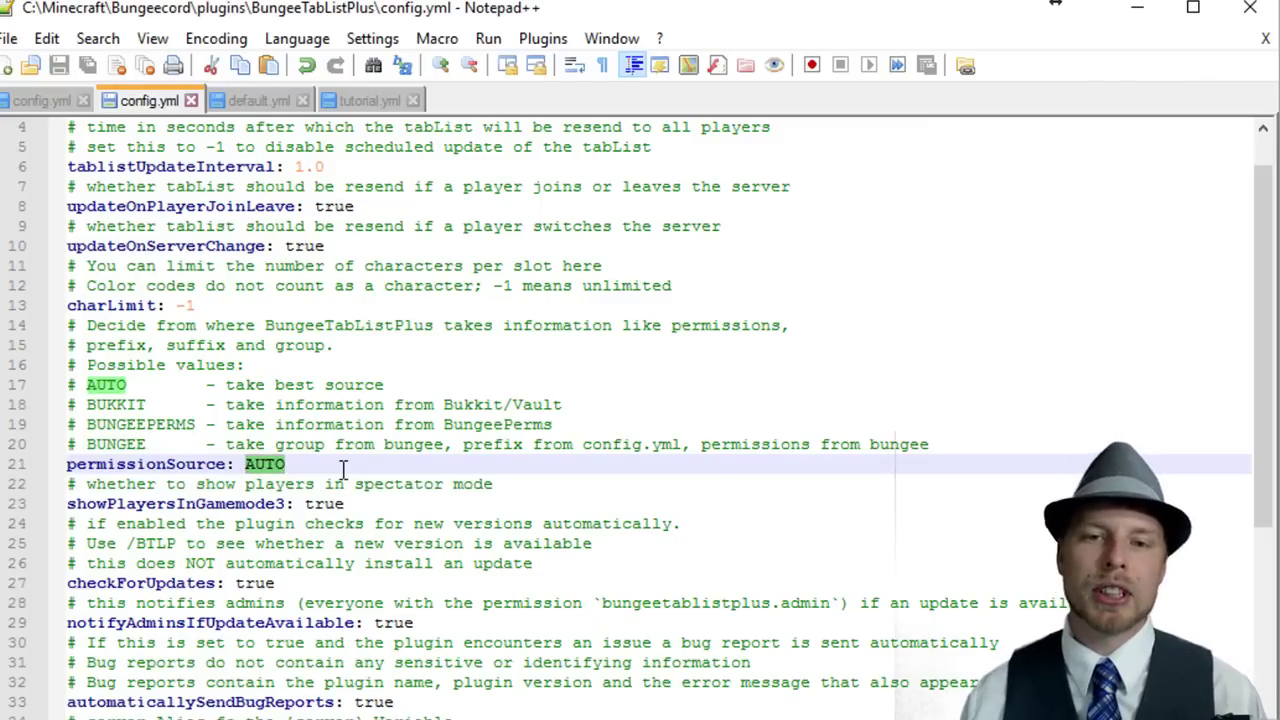
{"action": "left_click", "coordinate": [343, 468]}
{"action": "scroll", "coordinate": [343, 468], "scroll_direction": "down", "scroll_amount": 1}
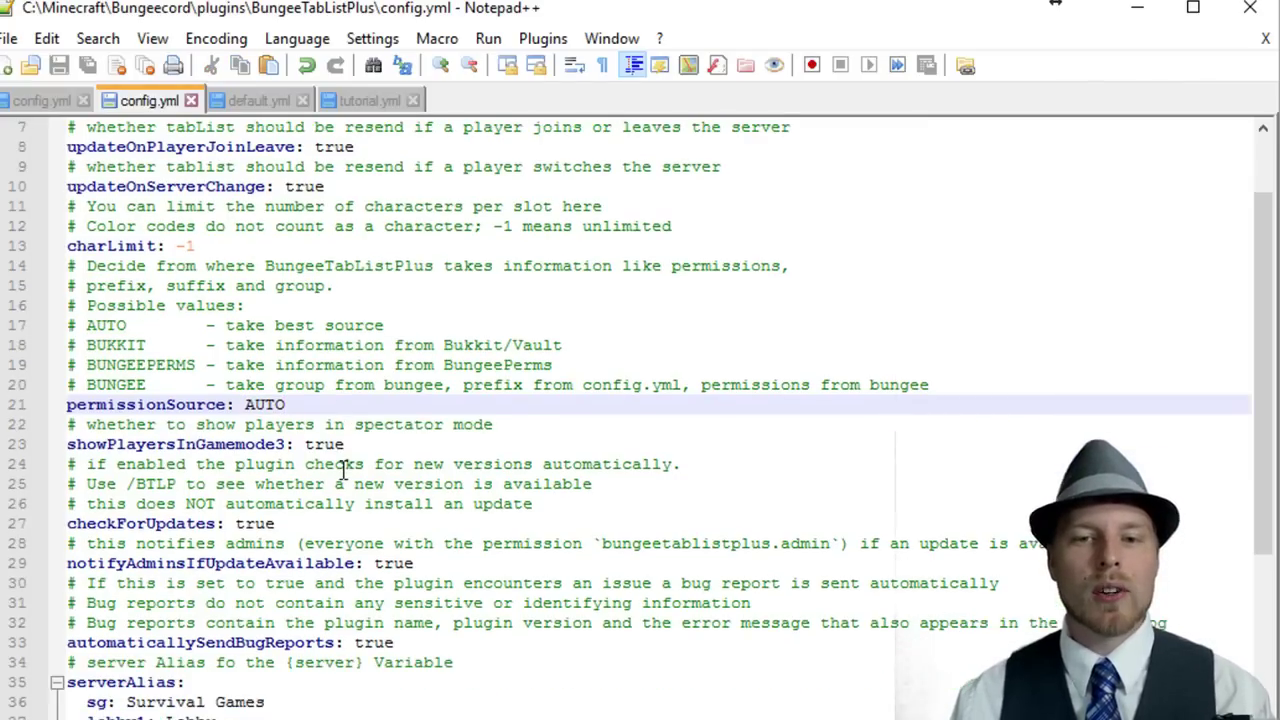
{"action": "left_click", "coordinate": [295, 541]}
{"action": "scroll", "coordinate": [383, 516], "scroll_direction": "down", "scroll_amount": 2}
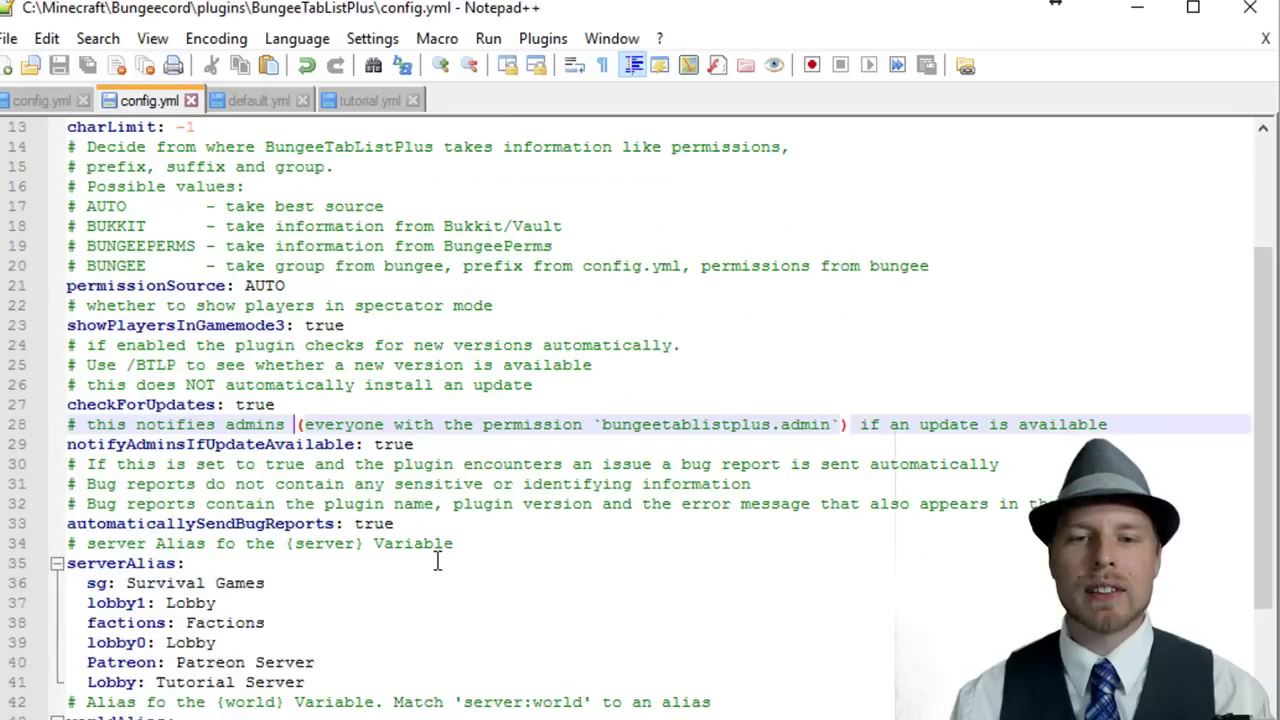
{"action": "scroll", "coordinate": [437, 562], "scroll_direction": "down", "scroll_amount": 1}
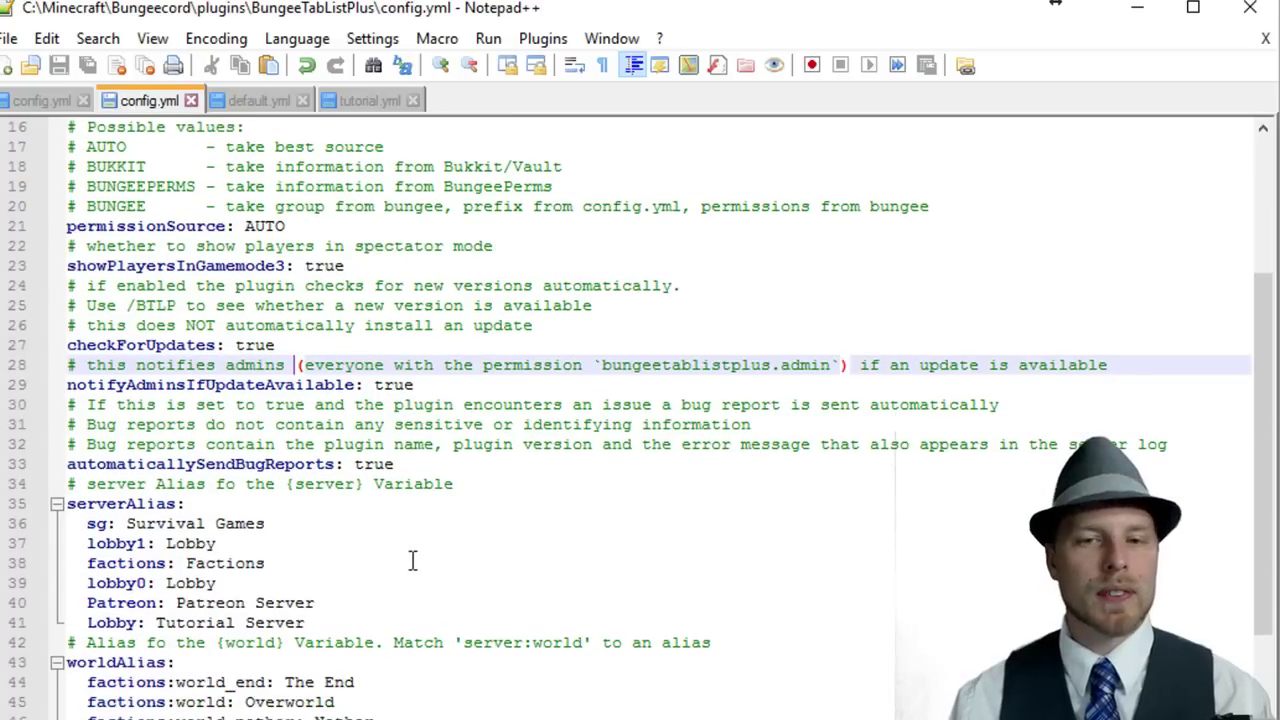
Step: Examine the serverAlias entries, highlighting the sample aliases and the Lobby key of the Tutorial Server alias
{"action": "left_click", "coordinate": [319, 620]}
{"action": "left_click_drag", "start_coordinate": [257, 588], "coordinate": [37, 533]}
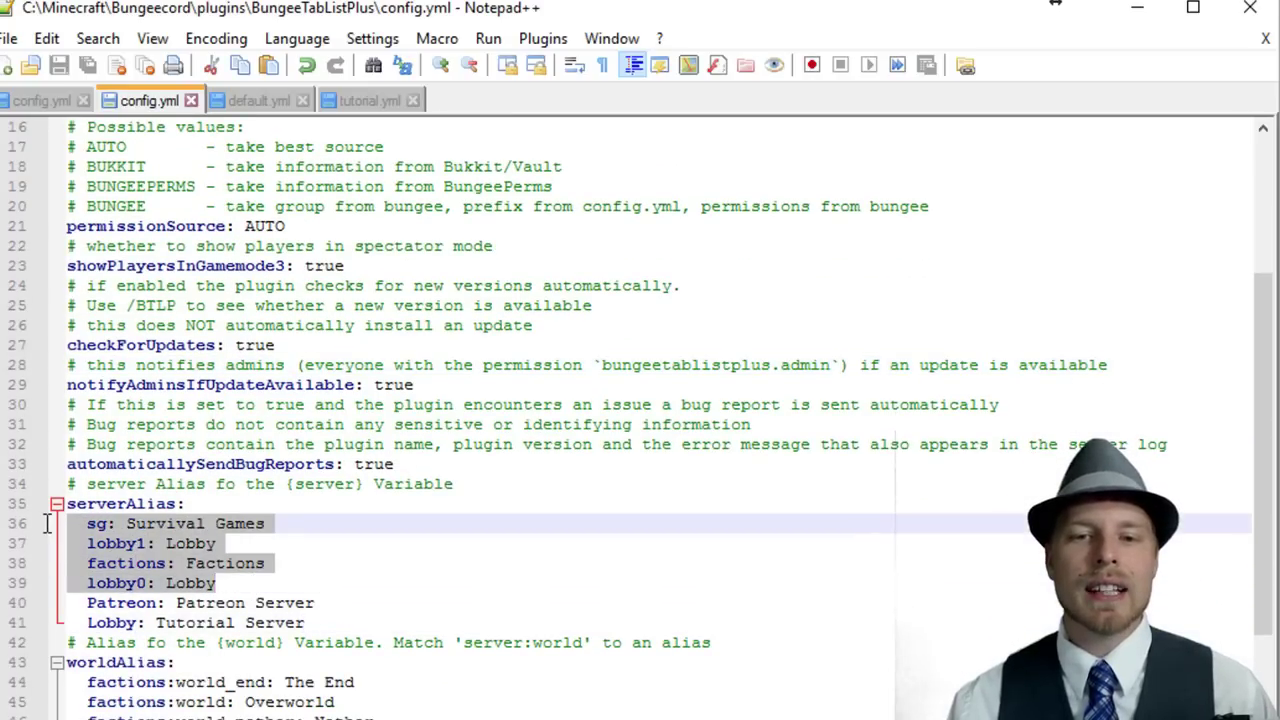
{"action": "left_click", "coordinate": [332, 620]}
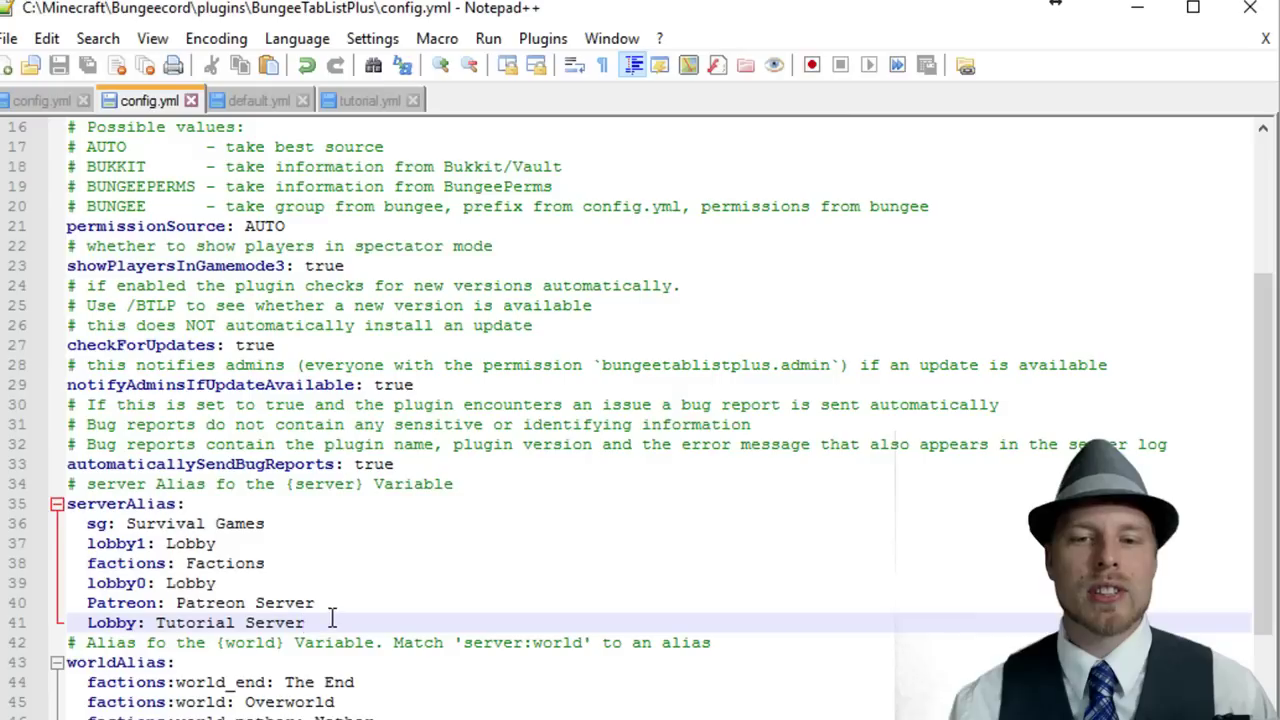
{"action": "left_click_drag", "start_coordinate": [87, 622], "coordinate": [153, 622]}
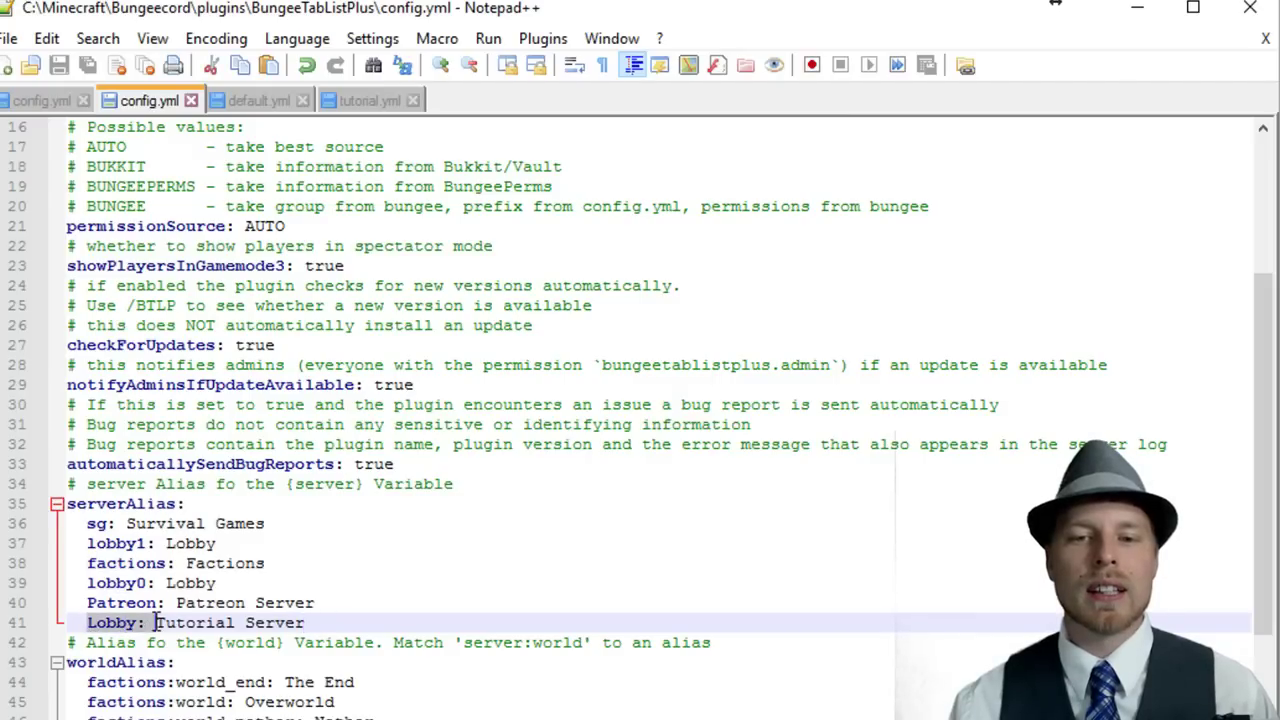
Step: Check the Lobby and Patreon definitions under servers in Bungeecord's own config.yml, and return to the plugin's config.yml
{"action": "left_click", "coordinate": [42, 103]}
{"action": "scroll", "coordinate": [235, 520], "scroll_direction": "up", "scroll_amount": 2}
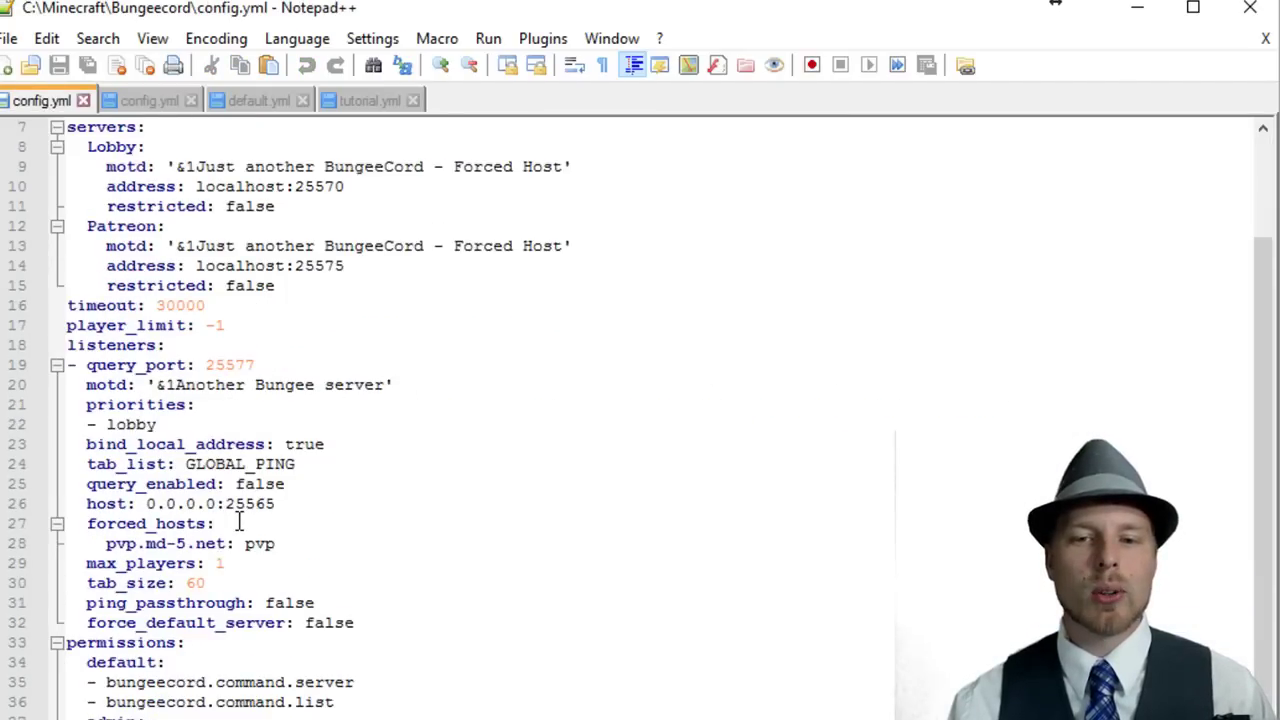
{"action": "left_click_drag", "start_coordinate": [280, 404], "coordinate": [29, 266]}
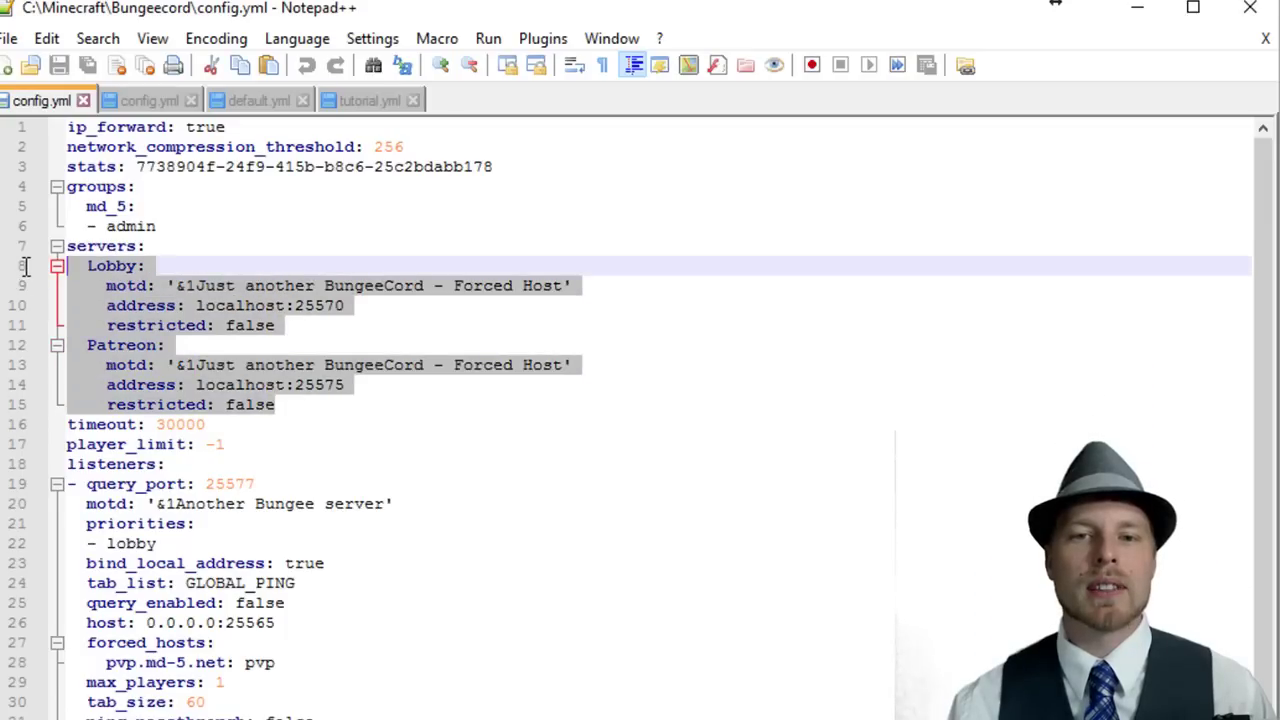
{"action": "left_click", "coordinate": [135, 100]}
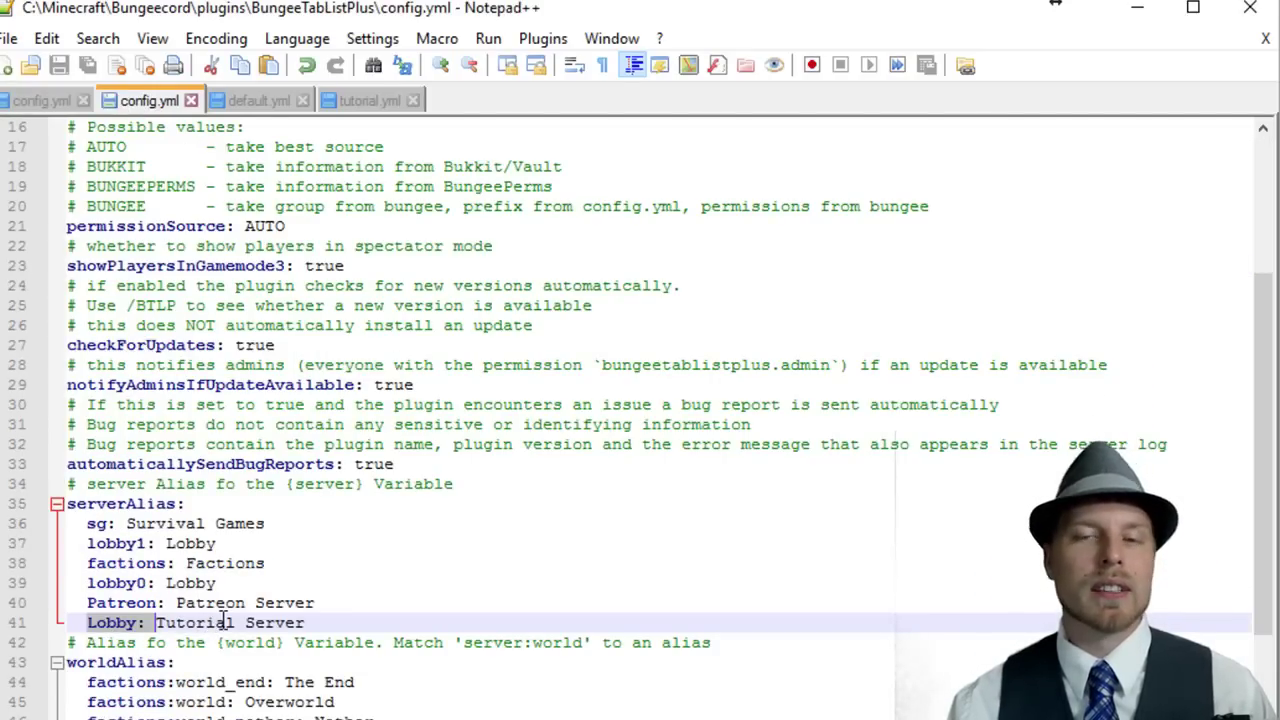
Step: Examine the worldAlias section, highlight the {world} variable in its comment, and continue to the serverPrefixes section
{"action": "scroll", "coordinate": [278, 612], "scroll_direction": "down", "scroll_amount": 1}
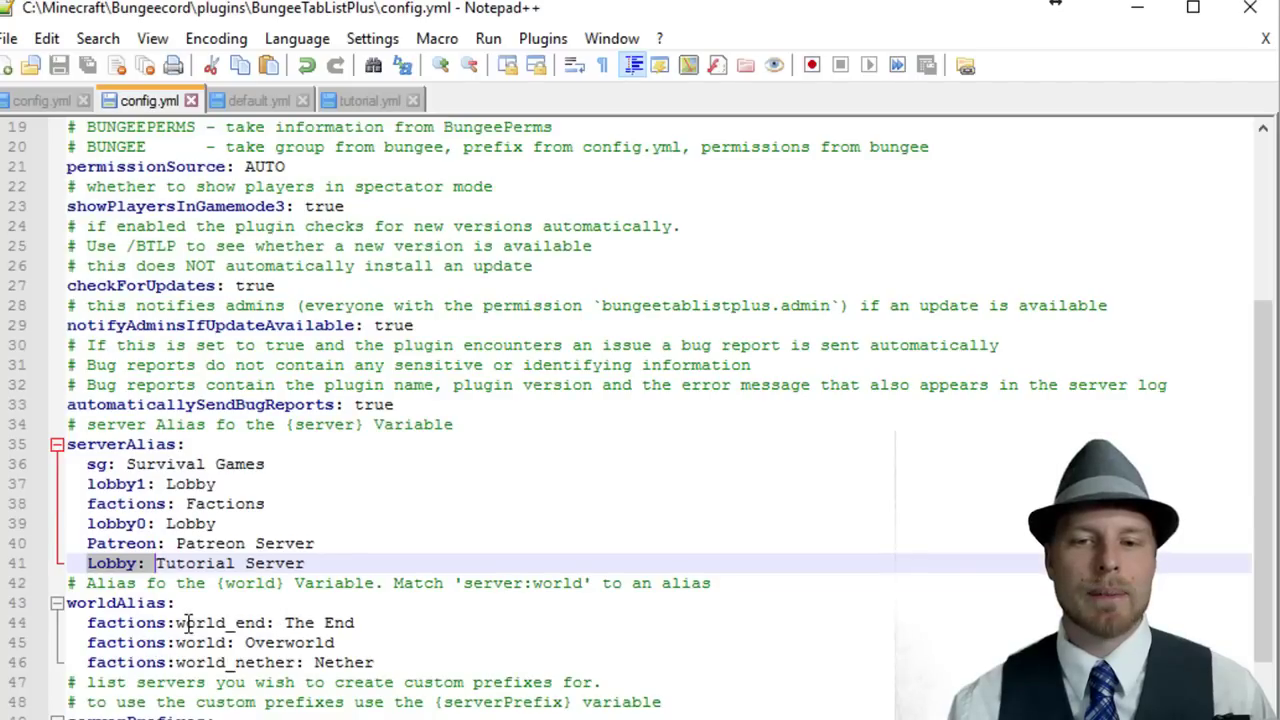
{"action": "scroll", "coordinate": [189, 624], "scroll_direction": "down", "scroll_amount": 1}
{"action": "scroll", "coordinate": [212, 588], "scroll_direction": "up", "scroll_amount": 1}
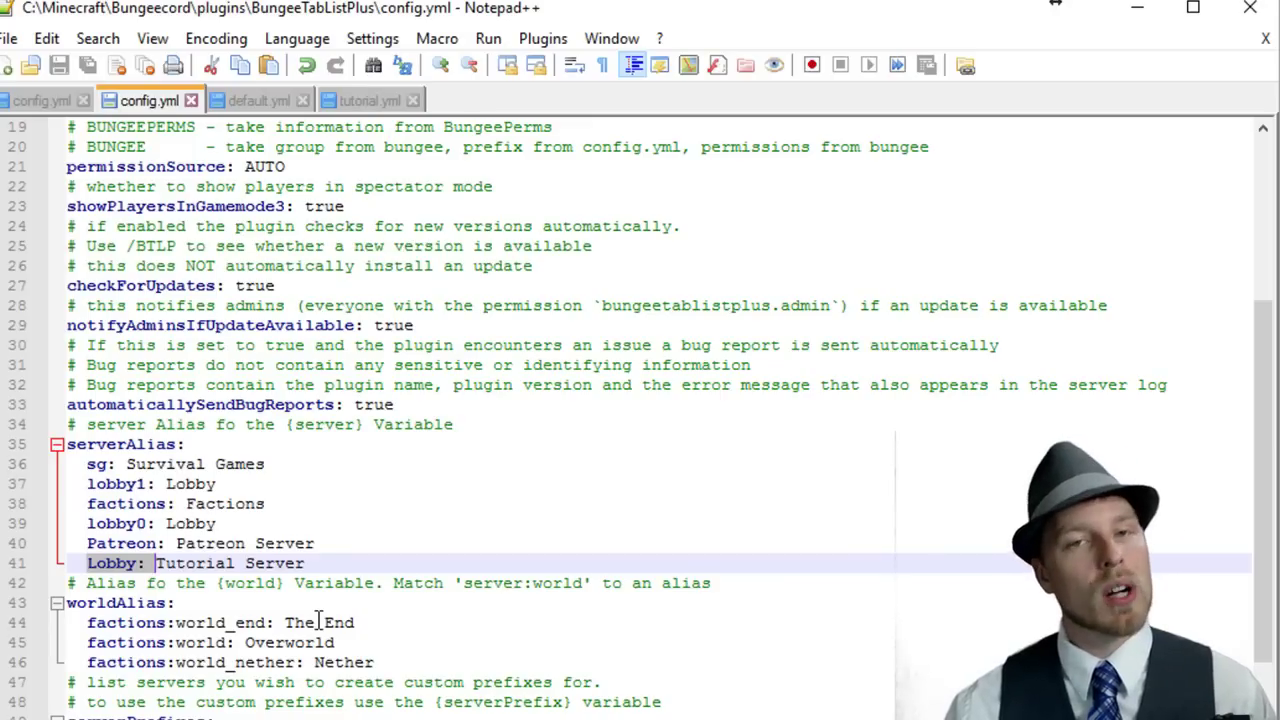
{"action": "left_click", "coordinate": [270, 583]}
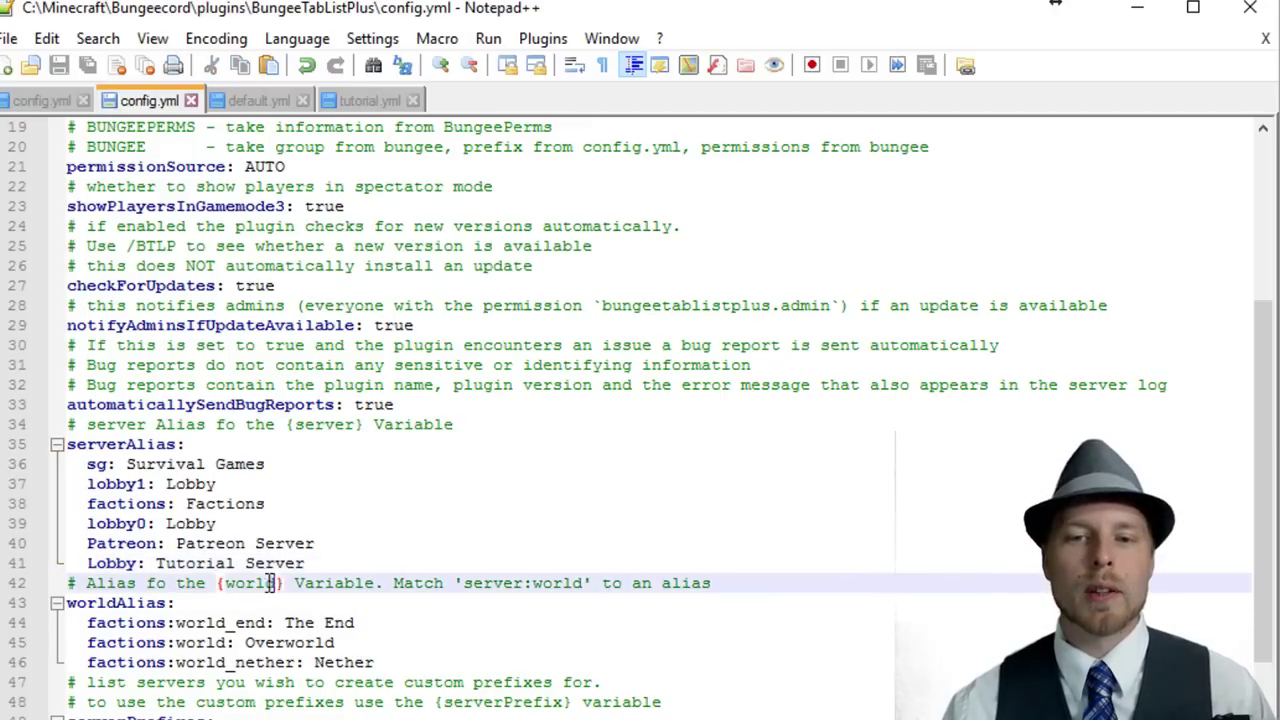
{"action": "left_click_drag", "start_coordinate": [280, 583], "coordinate": [214, 583]}
{"action": "scroll", "coordinate": [300, 712], "scroll_direction": "down", "scroll_amount": 2}
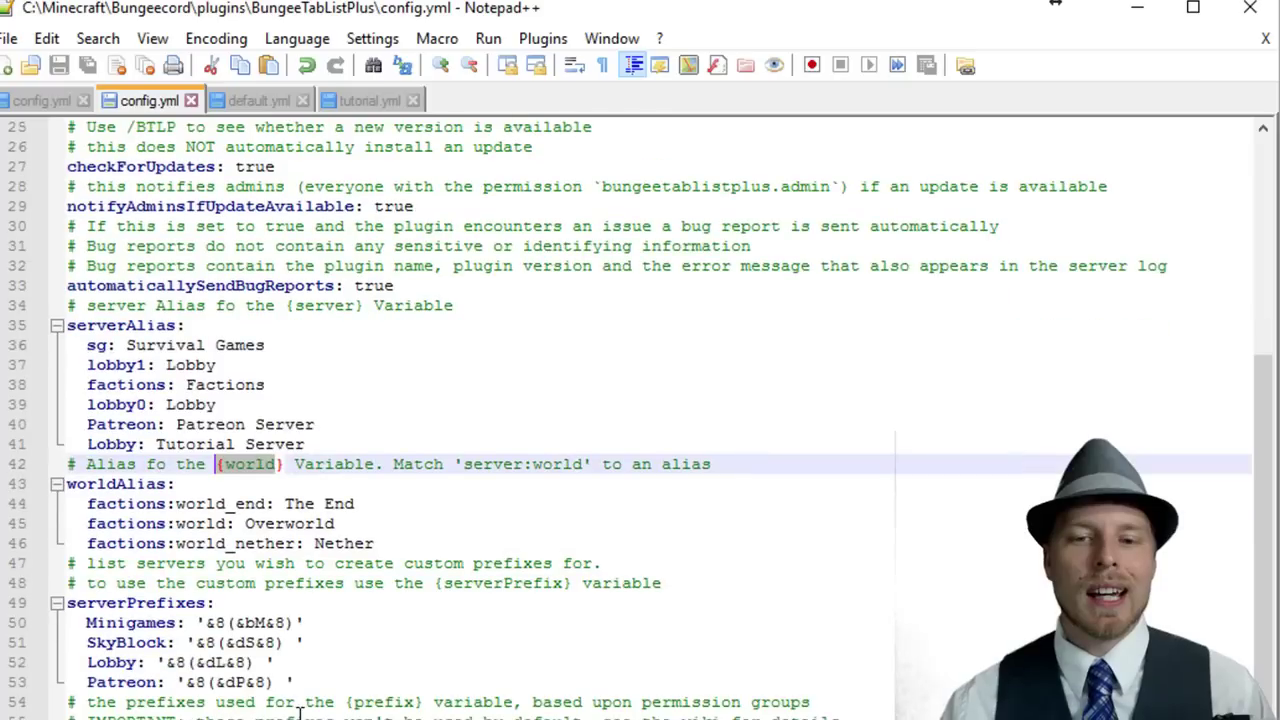
Step: Highlight the {serverPrefix} variable in the serverPrefixes comment and examine the prefixes and ping interval settings that follow
{"action": "left_click_drag", "start_coordinate": [572, 584], "coordinate": [436, 588]}
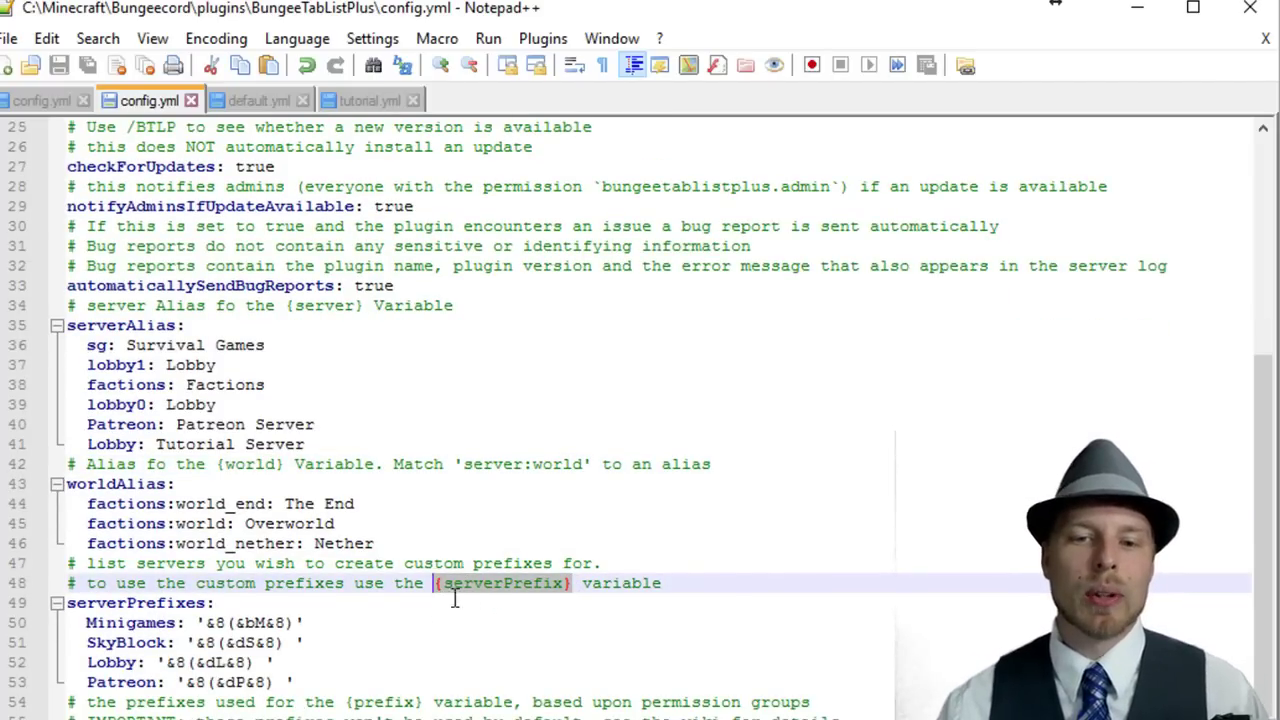
{"action": "scroll", "coordinate": [392, 630], "scroll_direction": "down", "scroll_amount": 2}
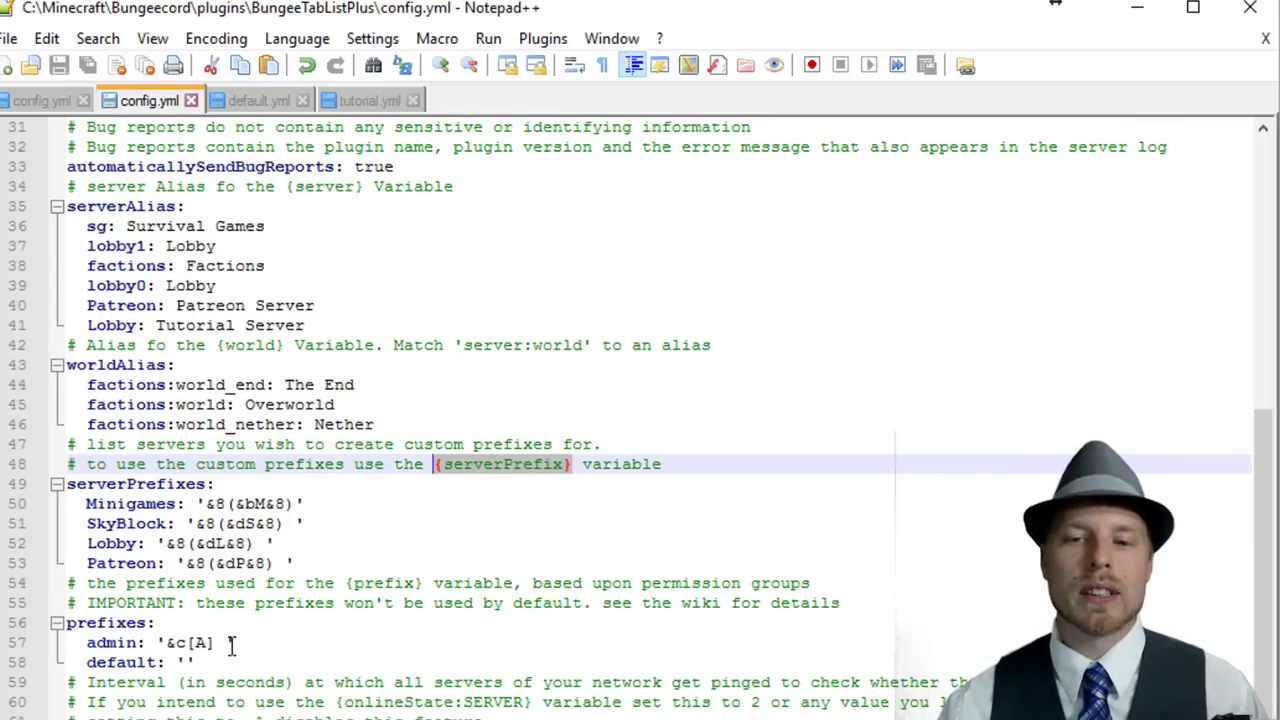
{"action": "scroll", "coordinate": [231, 645], "scroll_direction": "down", "scroll_amount": 2}
{"action": "scroll", "coordinate": [231, 645], "scroll_direction": "down", "scroll_amount": 3}
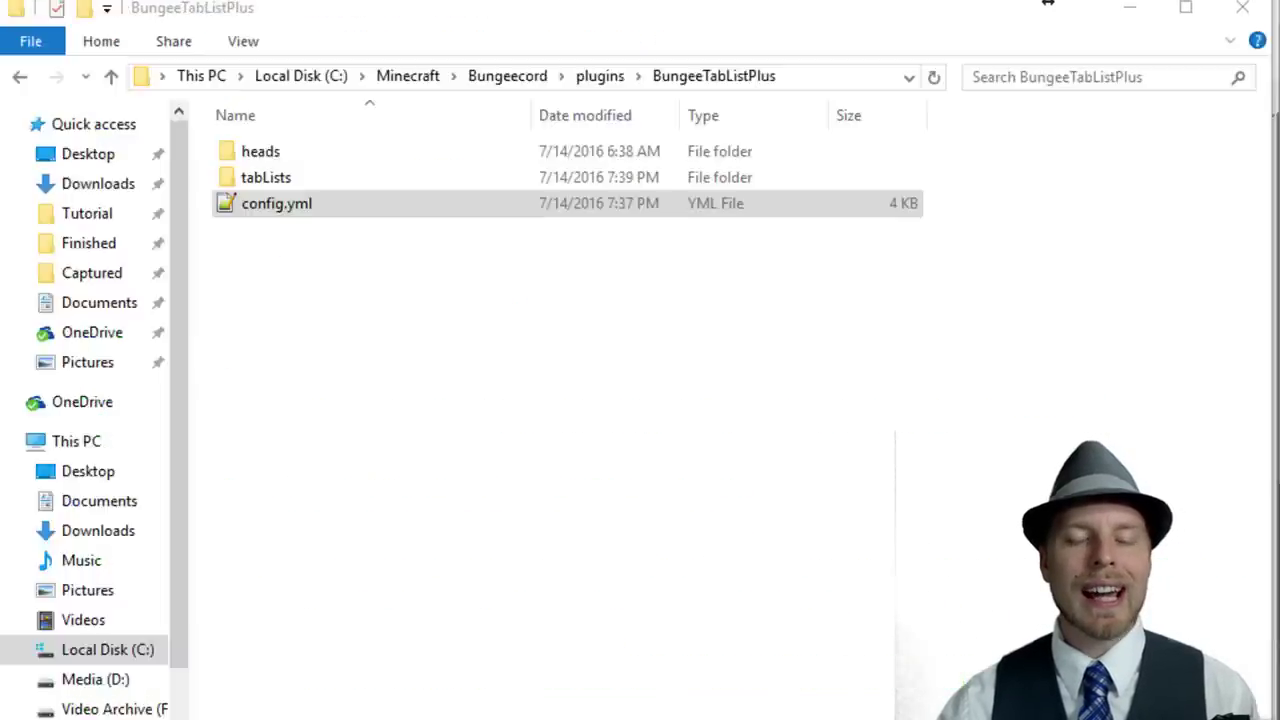
Step: Open default.yml from the tabLists folder of the BungeeTabListPlus plugin in Notepad++
{"action": "double_click", "coordinate": [277, 185]}
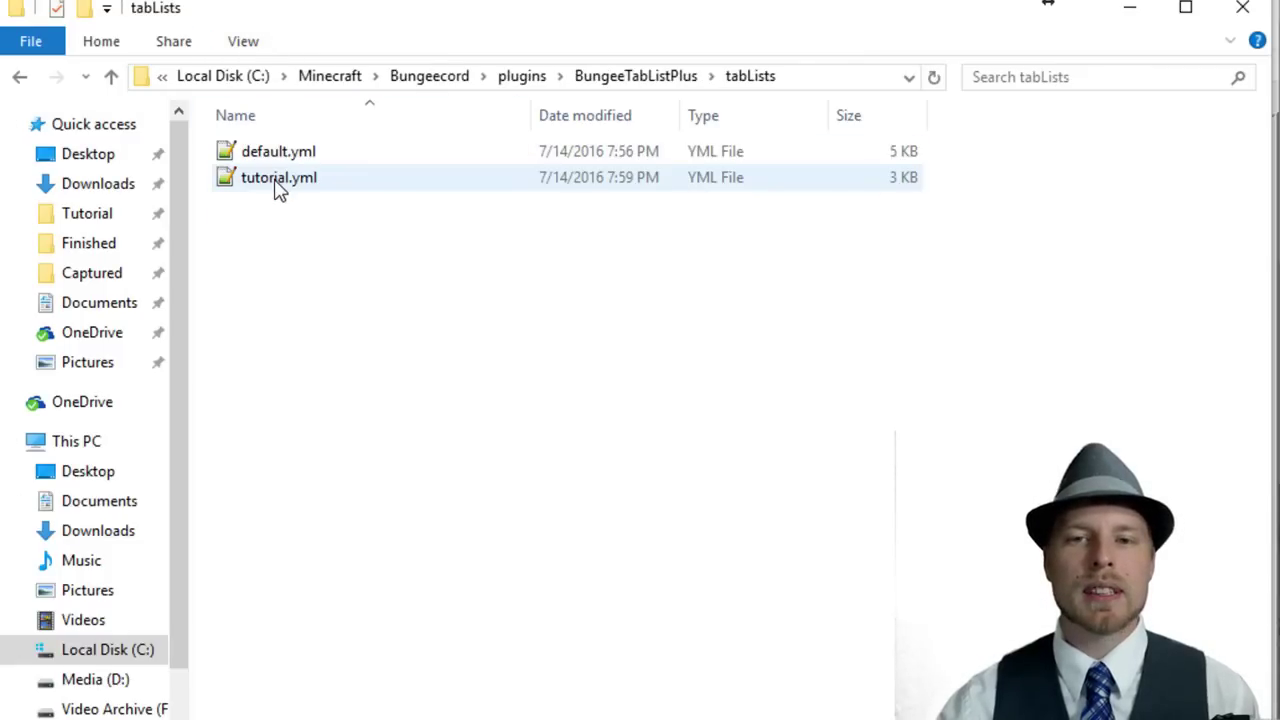
{"action": "left_click", "coordinate": [278, 162]}
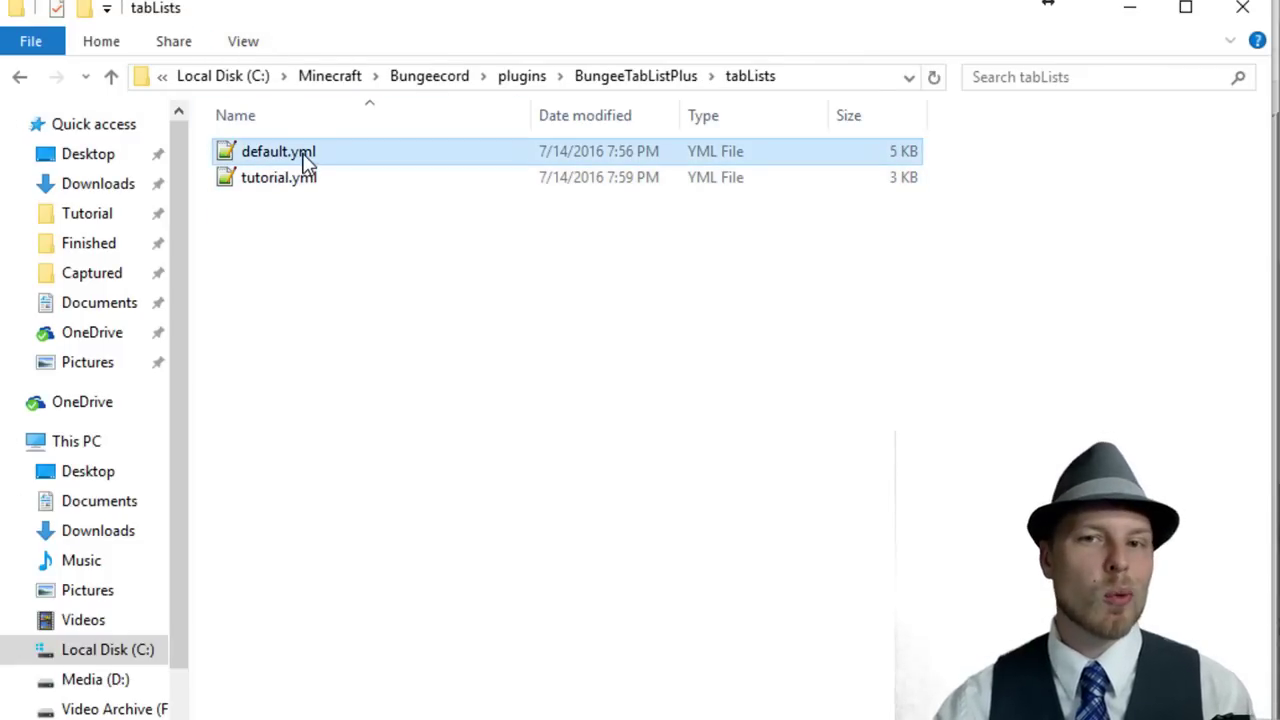
{"action": "double_click", "coordinate": [305, 155]}
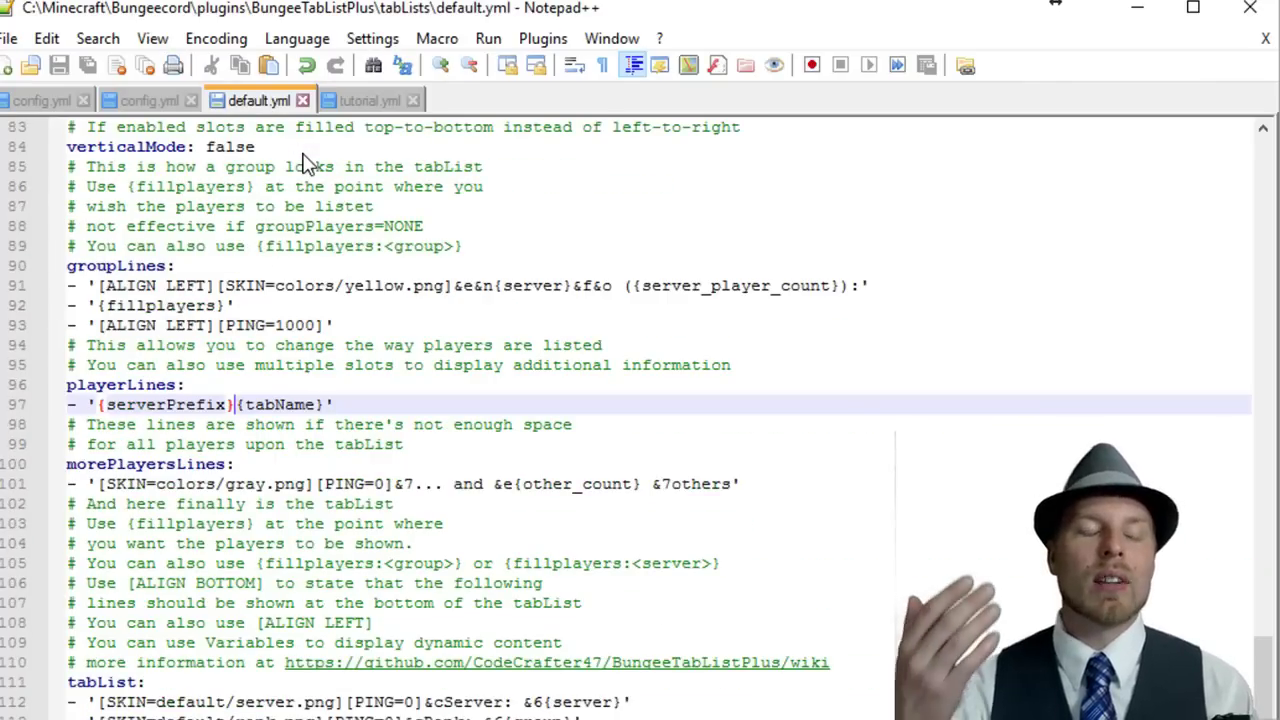
Step: Review the introductory comments of default.yml, highlight the showTo setting, and examine the priority setting
{"action": "scroll", "coordinate": [458, 424], "scroll_direction": "up", "scroll_amount": 5}
{"action": "scroll", "coordinate": [458, 424], "scroll_direction": "up", "scroll_amount": 20}
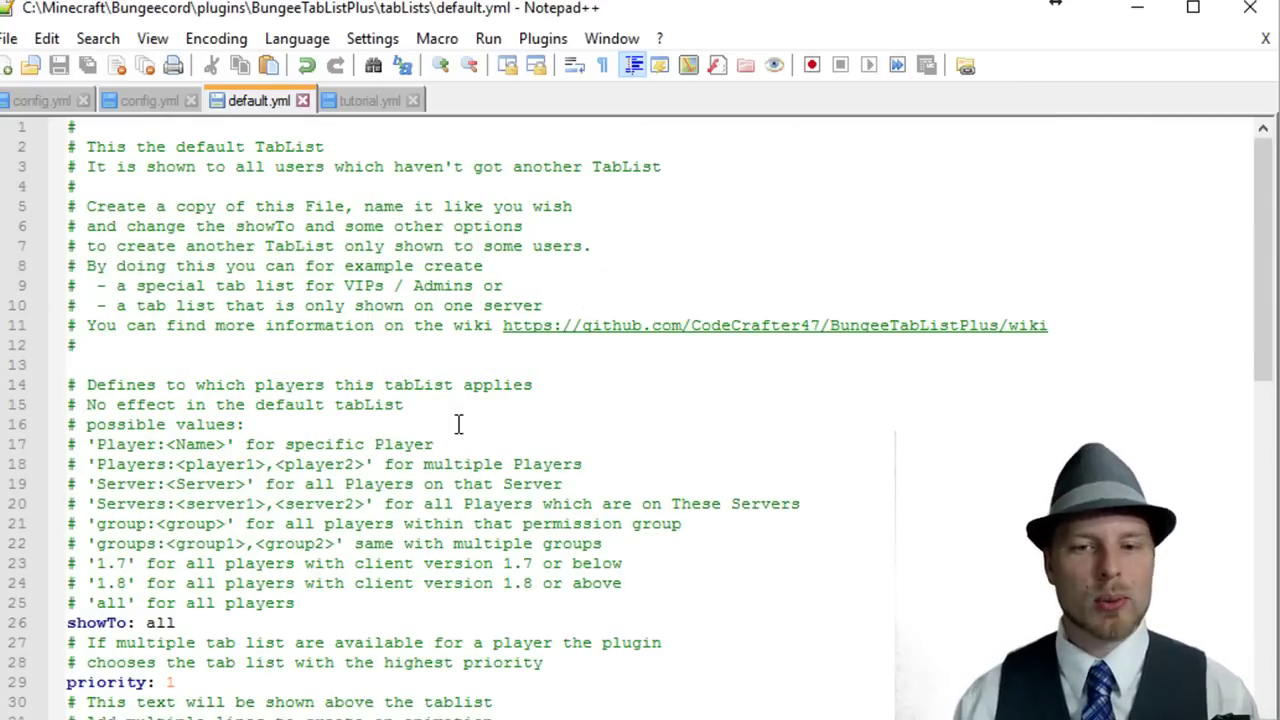
{"action": "scroll", "coordinate": [458, 424], "scroll_direction": "down", "scroll_amount": 2}
{"action": "left_click", "coordinate": [182, 505]}
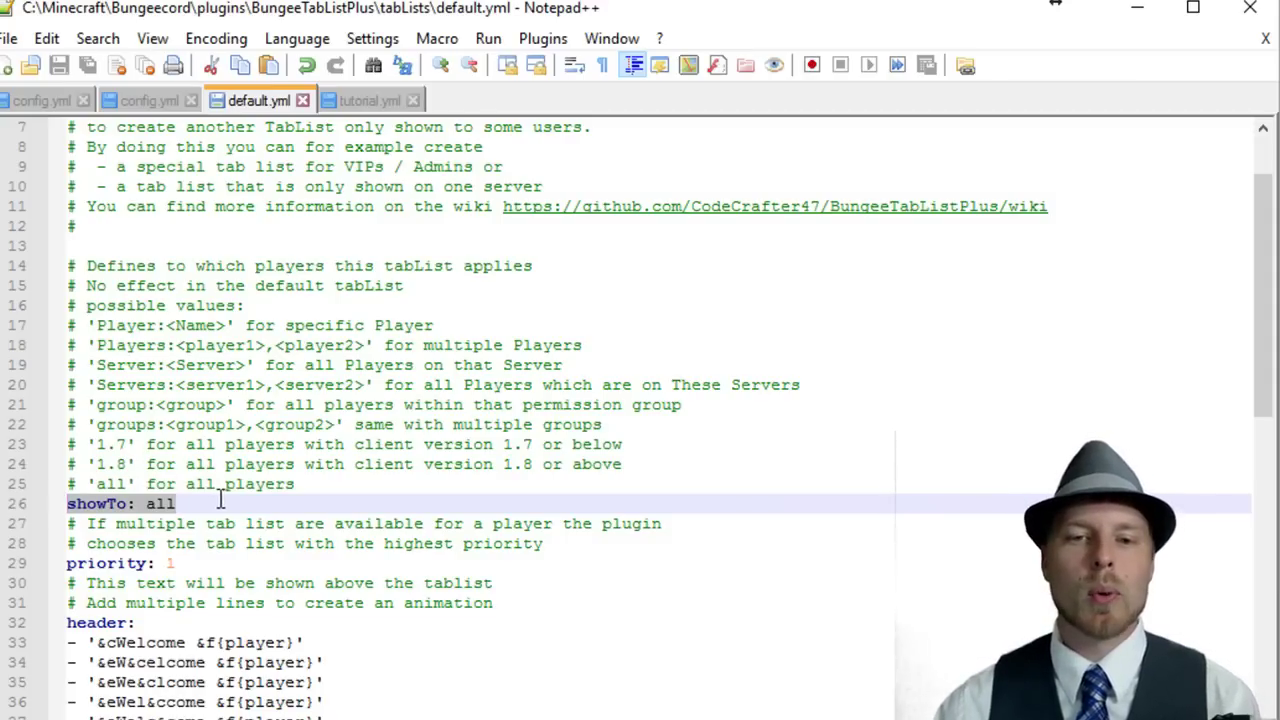
{"action": "scroll", "coordinate": [210, 498], "scroll_direction": "down", "scroll_amount": 2}
{"action": "left_click", "coordinate": [207, 444]}
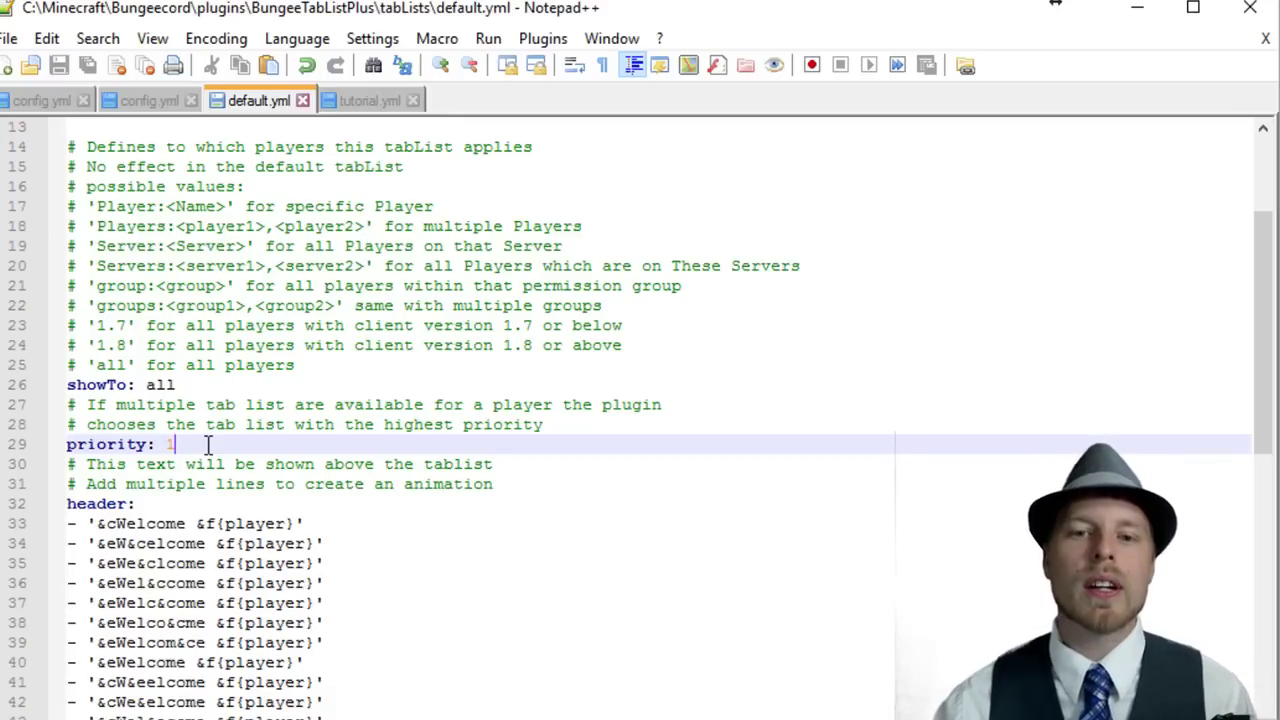
Step: Examine the animated header lines, the footer text, their update intervals and the shownFooterHeader option
{"action": "scroll", "coordinate": [208, 444], "scroll_direction": "down", "scroll_amount": 2}
{"action": "scroll", "coordinate": [338, 604], "scroll_direction": "down", "scroll_amount": 2}
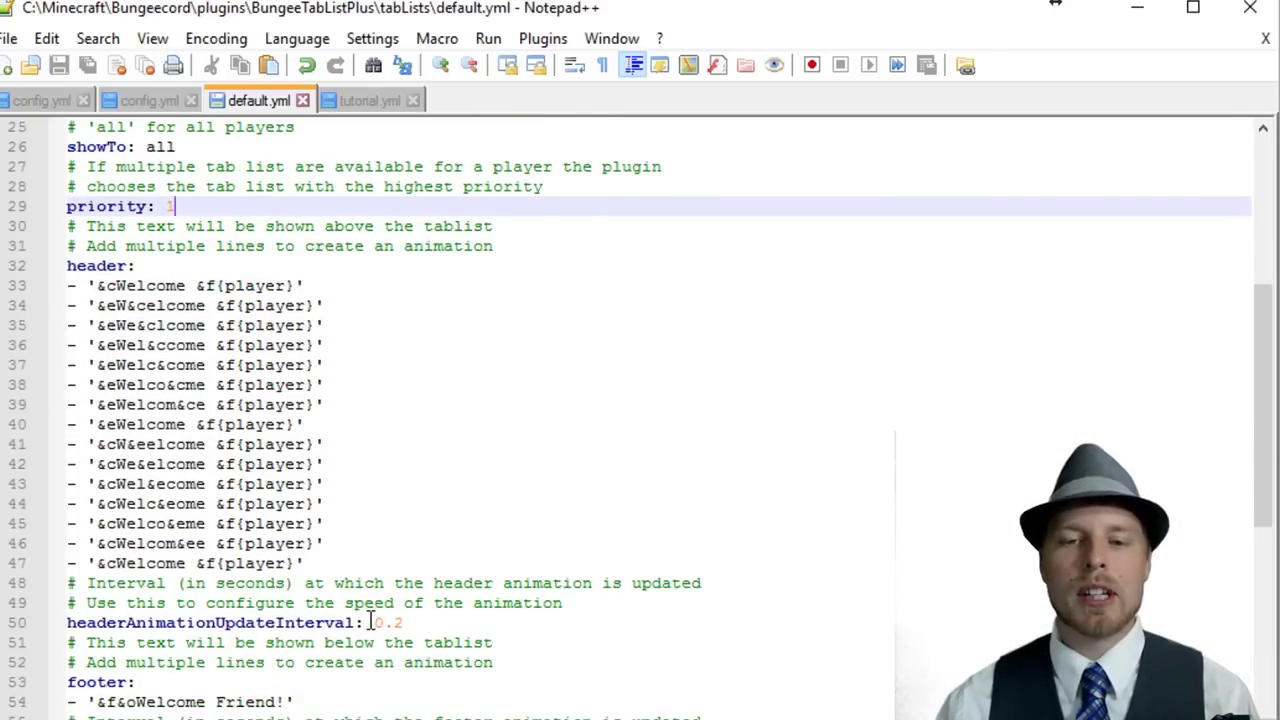
{"action": "scroll", "coordinate": [429, 621], "scroll_direction": "down", "scroll_amount": 3}
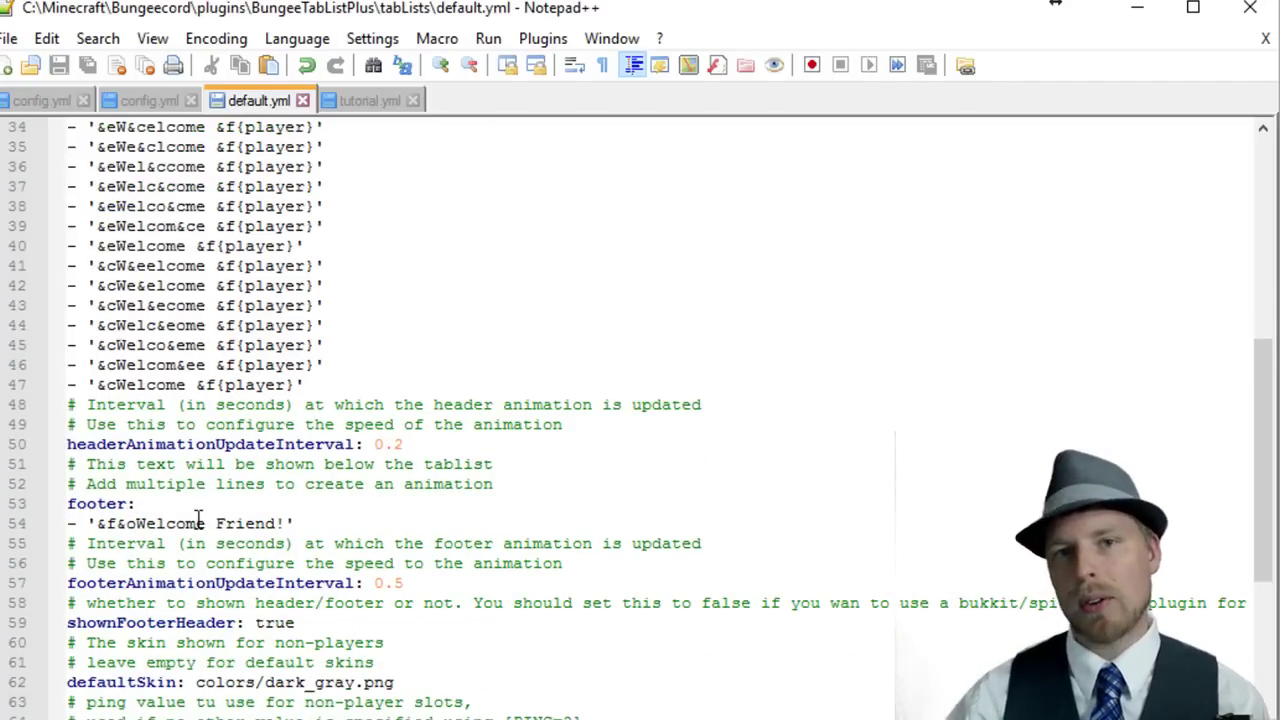
{"action": "scroll", "coordinate": [418, 530], "scroll_direction": "down", "scroll_amount": 1}
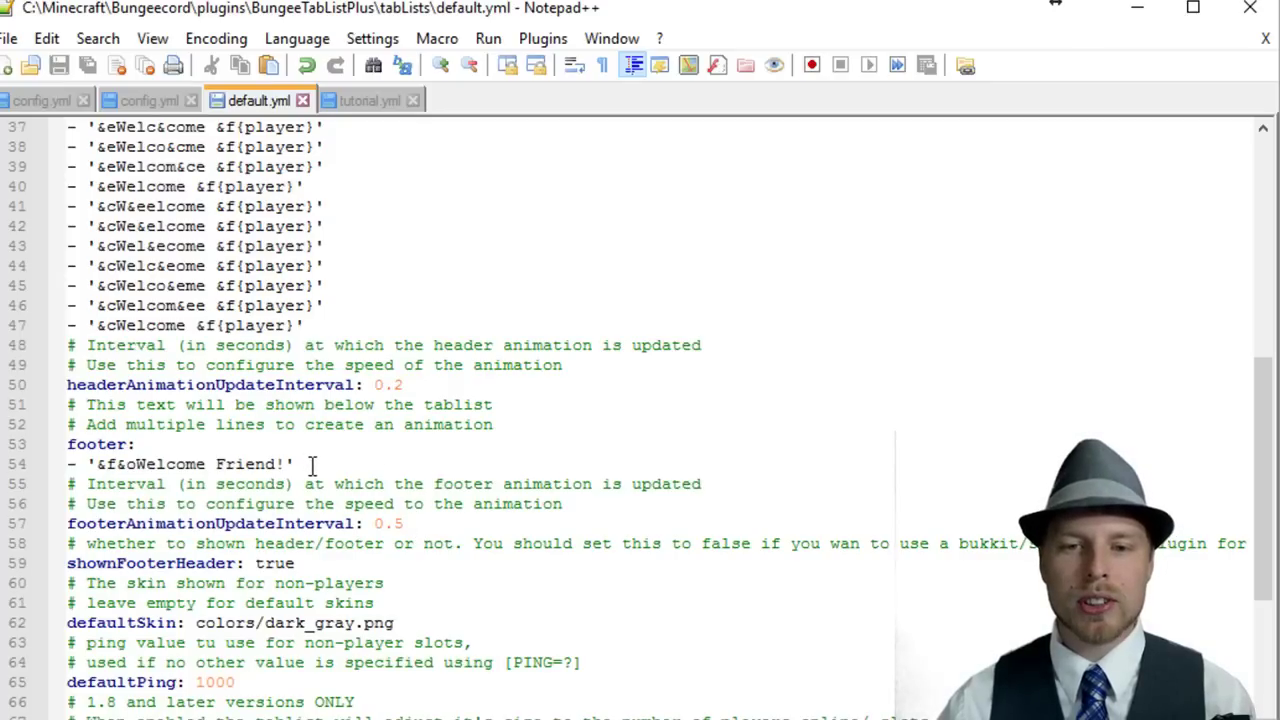
{"action": "scroll", "coordinate": [310, 467], "scroll_direction": "down", "scroll_amount": 1}
{"action": "left_click", "coordinate": [312, 504]}
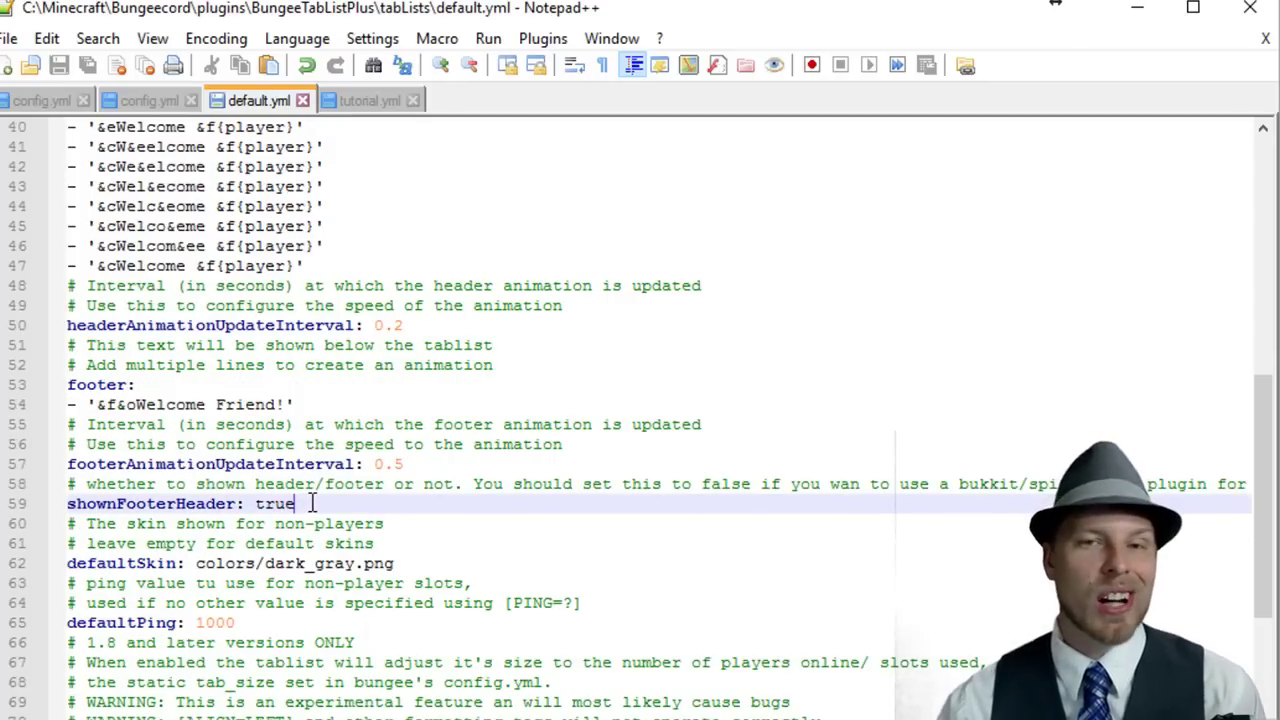
Step: Examine the defaultSkin and defaultPing settings, and highlight the value of autoShrinkTabList
{"action": "scroll", "coordinate": [312, 503], "scroll_direction": "down", "scroll_amount": 2}
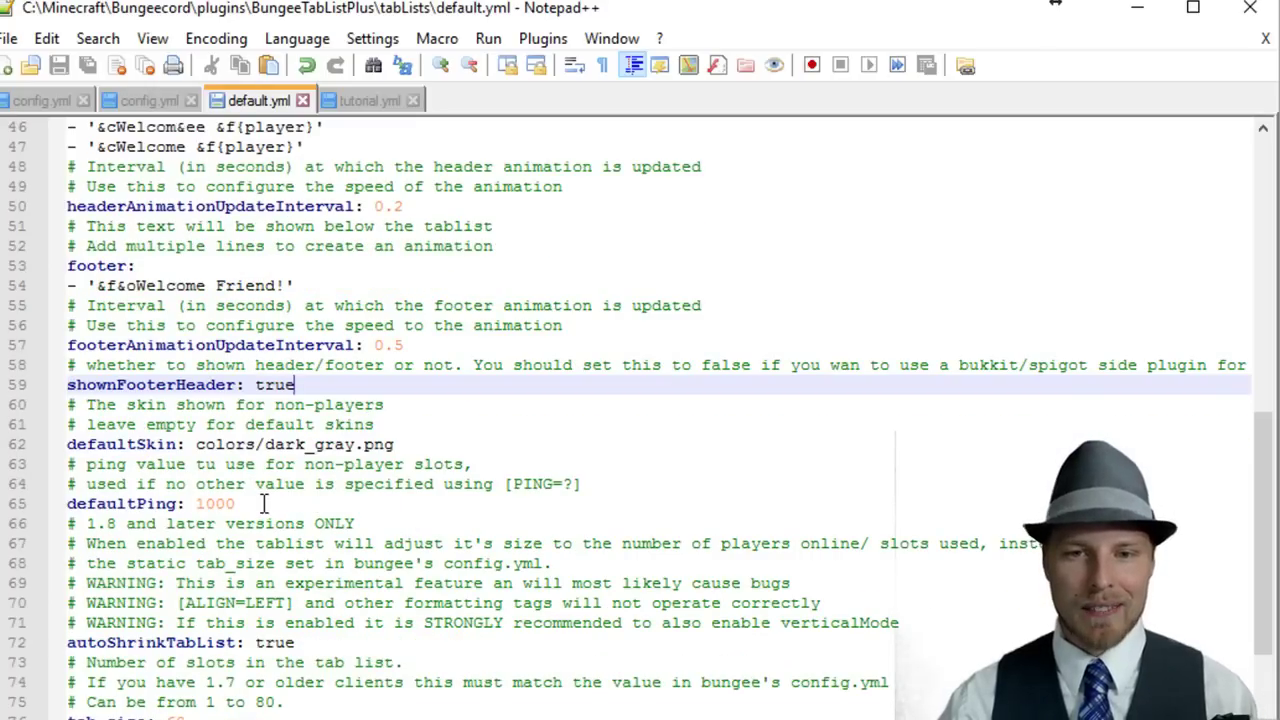
{"action": "left_click", "coordinate": [120, 503]}
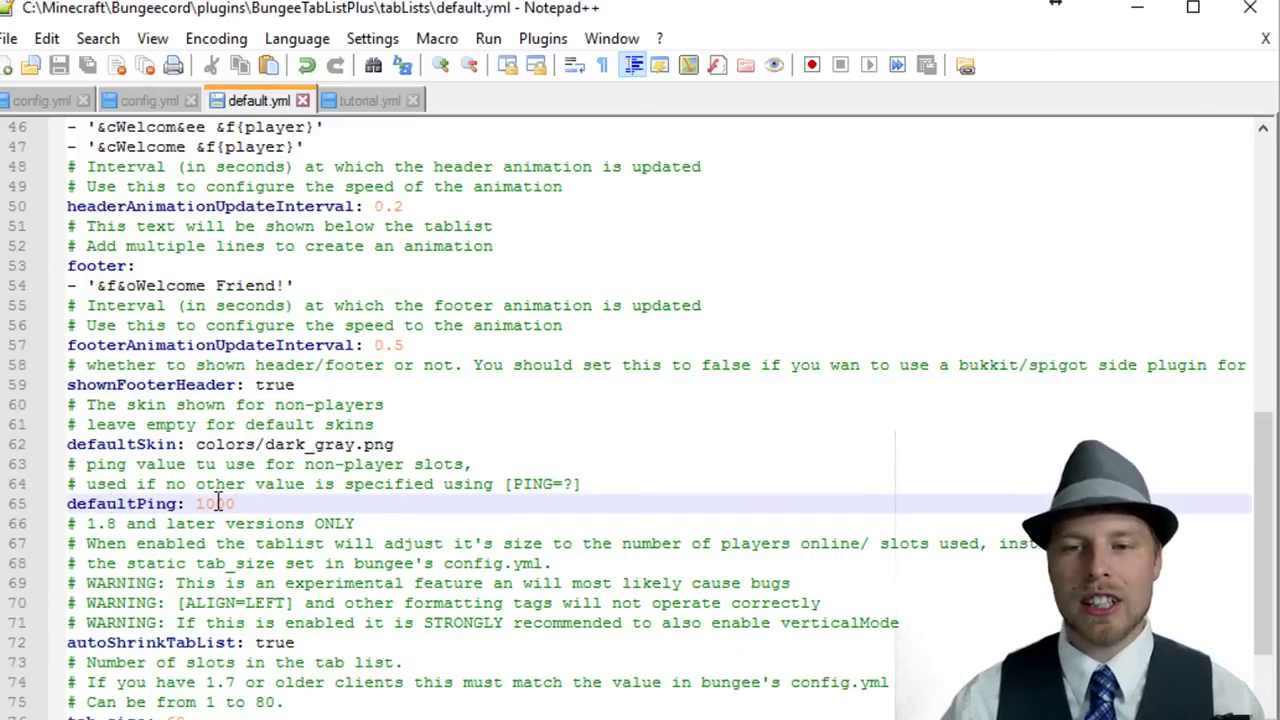
{"action": "scroll", "coordinate": [254, 504], "scroll_direction": "down", "scroll_amount": 1}
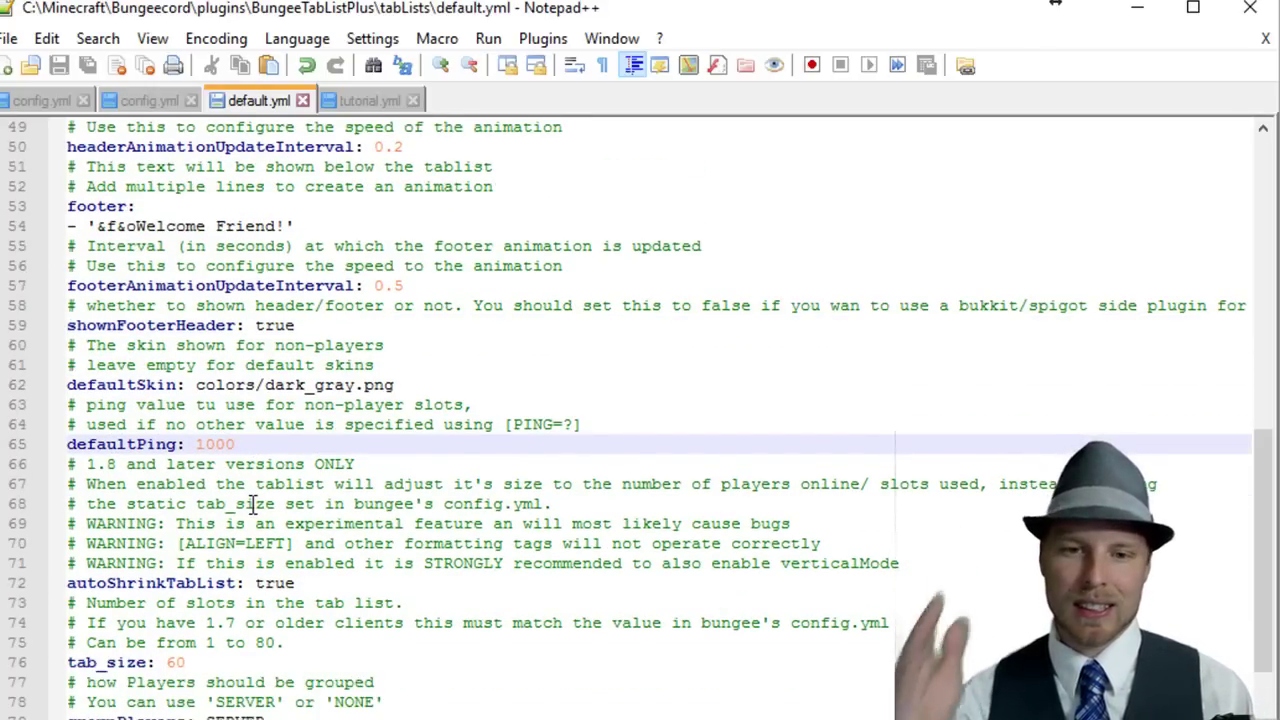
{"action": "scroll", "coordinate": [258, 510], "scroll_direction": "down", "scroll_amount": 1}
{"action": "left_click", "coordinate": [300, 525]}
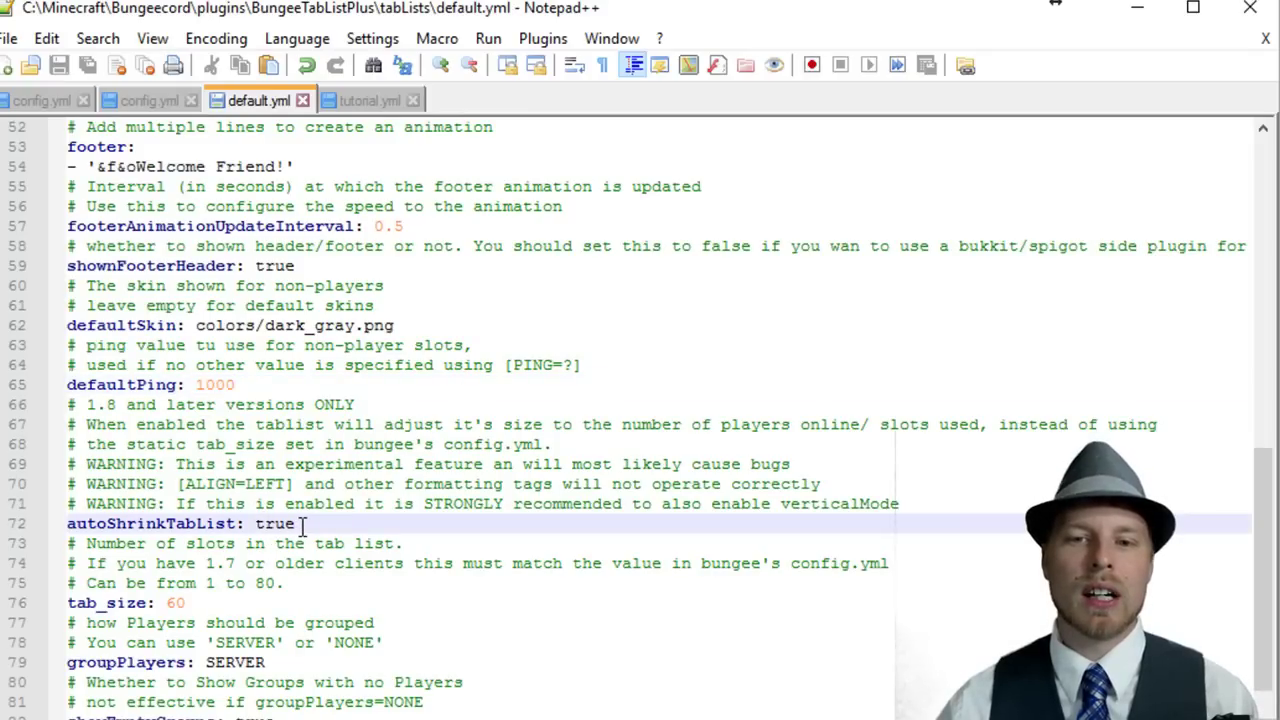
{"action": "double_click", "coordinate": [285, 524]}
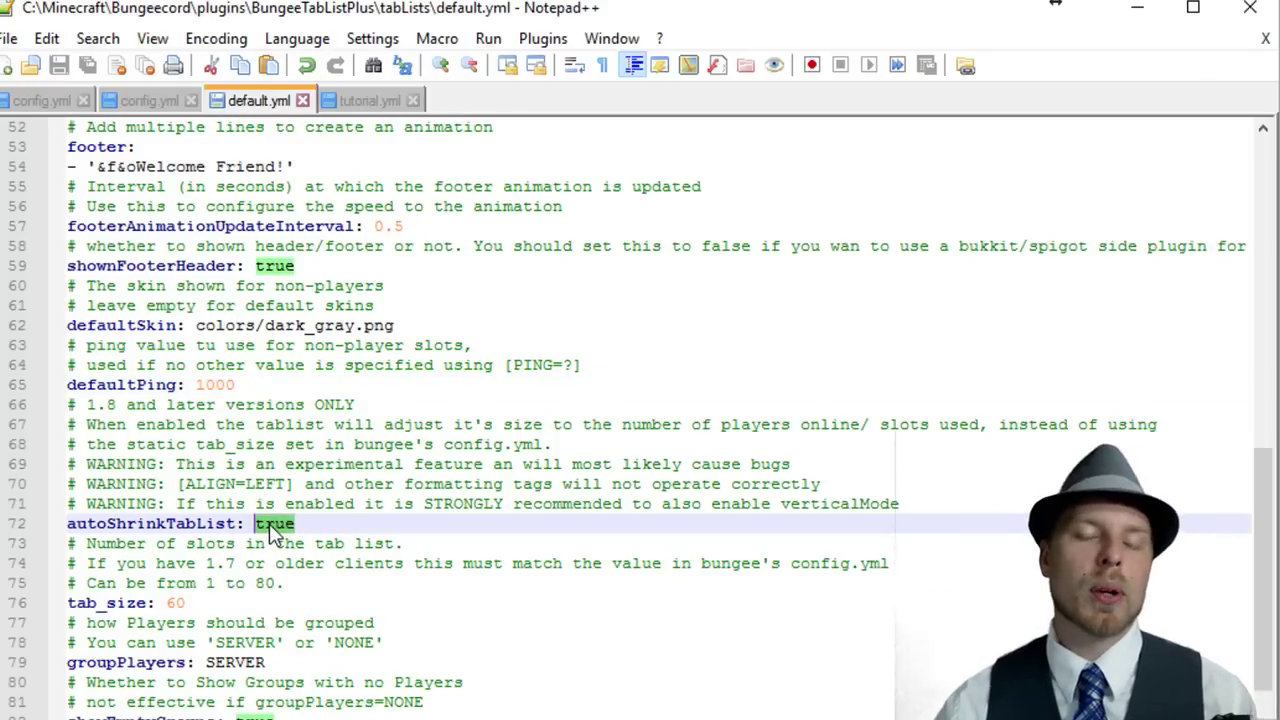
{"action": "scroll", "coordinate": [270, 530], "scroll_direction": "down", "scroll_amount": 1}
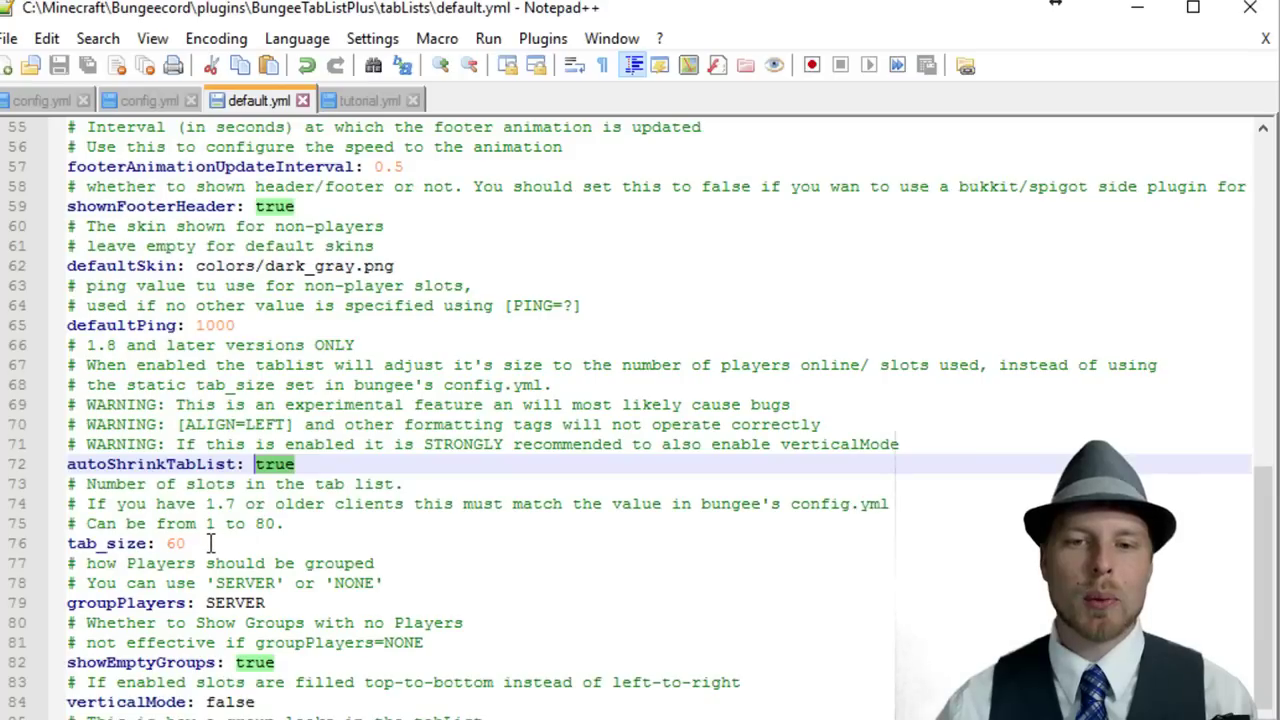
Step: Examine the tab_size, groupPlayers, showEmptyGroups and verticalMode settings in default.yml
{"action": "left_click", "coordinate": [210, 543]}
{"action": "scroll", "coordinate": [277, 545], "scroll_direction": "down", "scroll_amount": 1}
{"action": "left_click", "coordinate": [285, 547]}
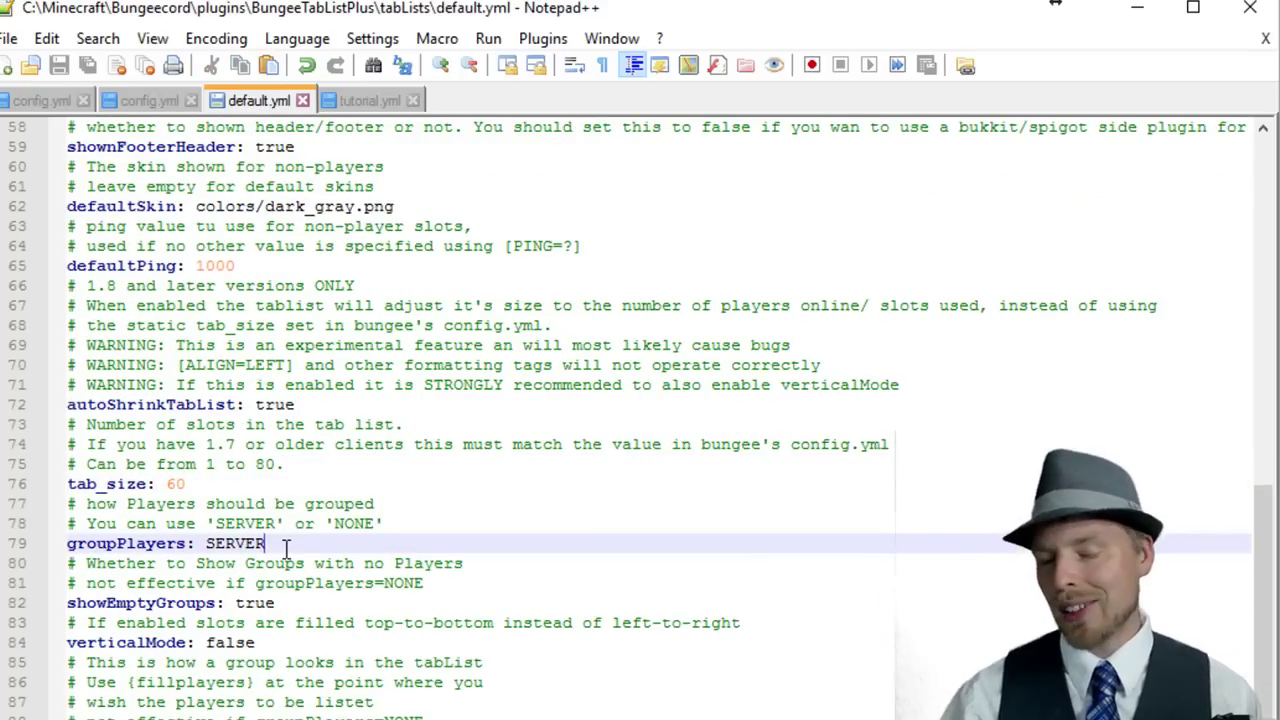
{"action": "scroll", "coordinate": [285, 547], "scroll_direction": "down", "scroll_amount": 1}
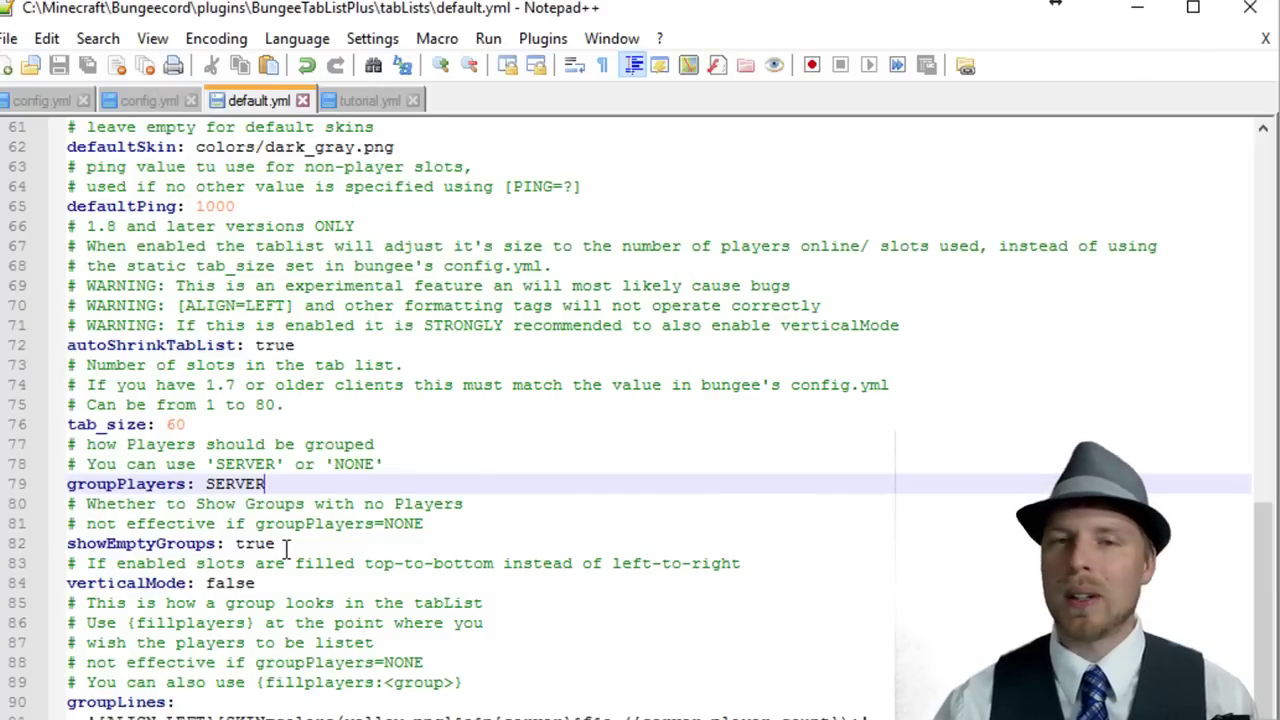
{"action": "scroll", "coordinate": [286, 550], "scroll_direction": "down", "scroll_amount": 3}
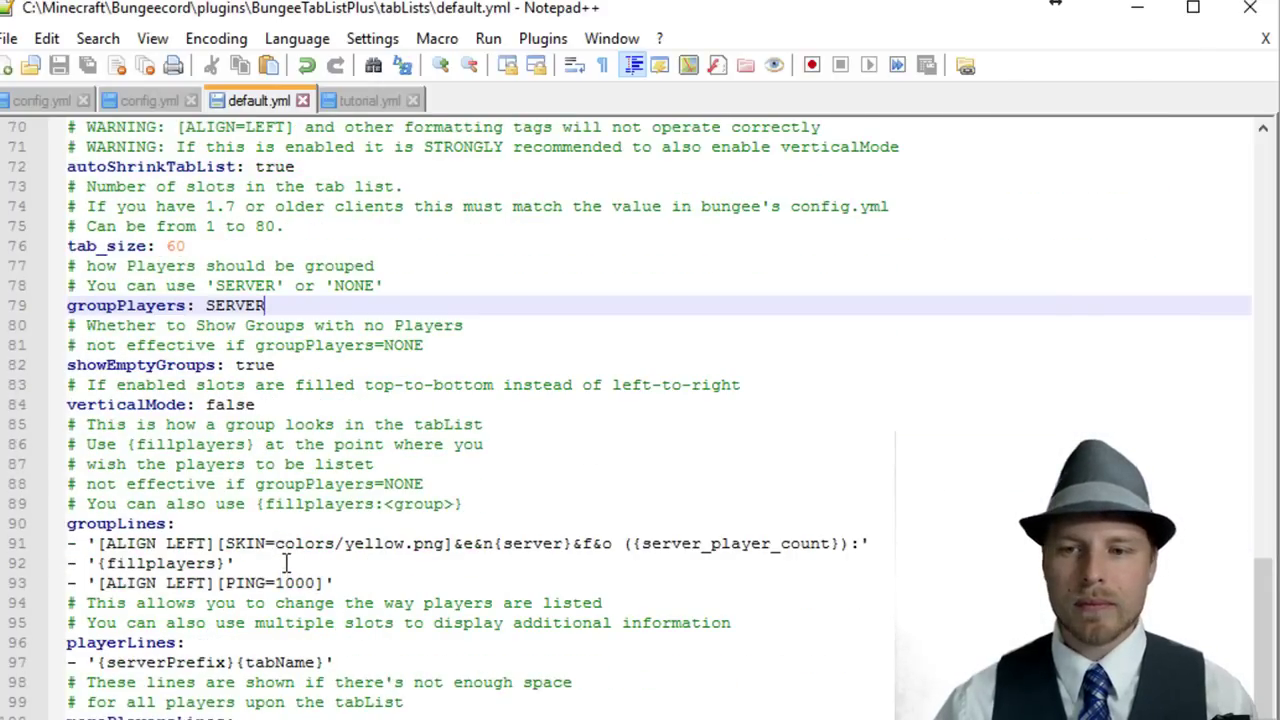
Step: Examine the {fillplayers} entry of groupLines and highlight the {serverPrefix} variable under playerLines
{"action": "left_click", "coordinate": [286, 563]}
{"action": "scroll", "coordinate": [455, 565], "scroll_direction": "down", "scroll_amount": 3}
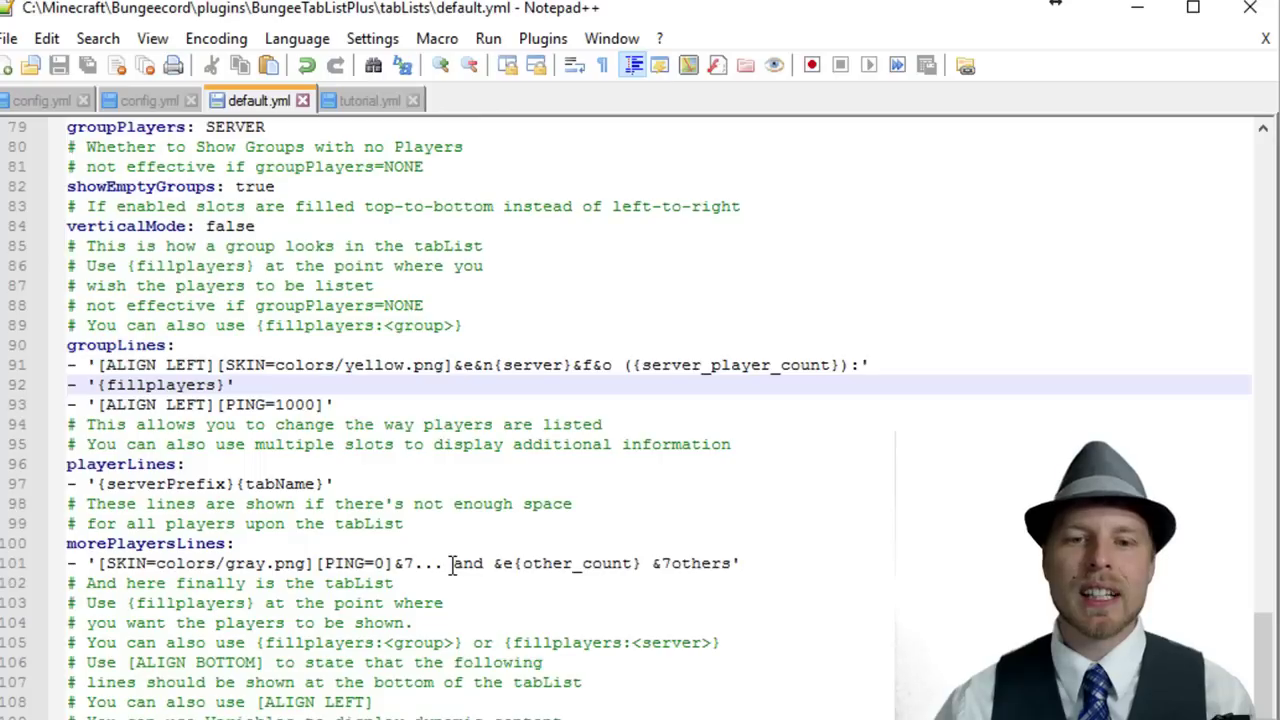
{"action": "left_click_drag", "start_coordinate": [234, 484], "coordinate": [94, 484]}
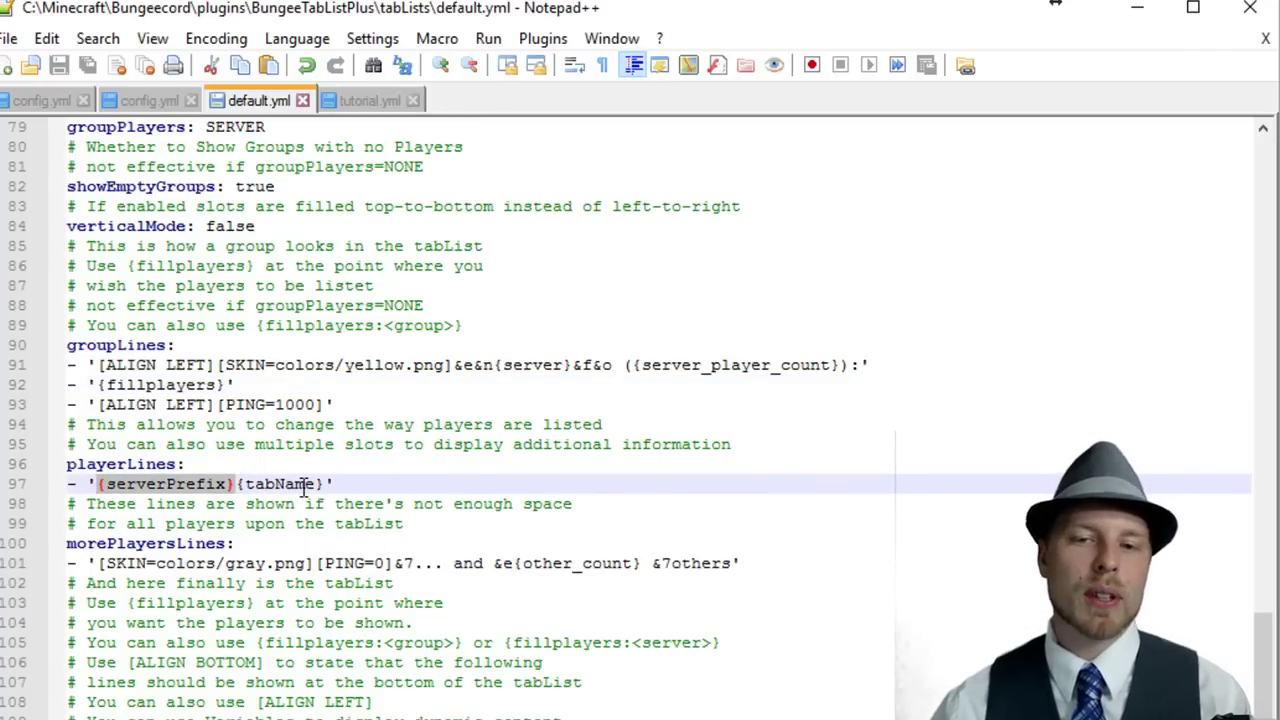
{"action": "scroll", "coordinate": [337, 523], "scroll_direction": "down", "scroll_amount": 1}
{"action": "scroll", "coordinate": [358, 522], "scroll_direction": "up", "scroll_amount": 1}
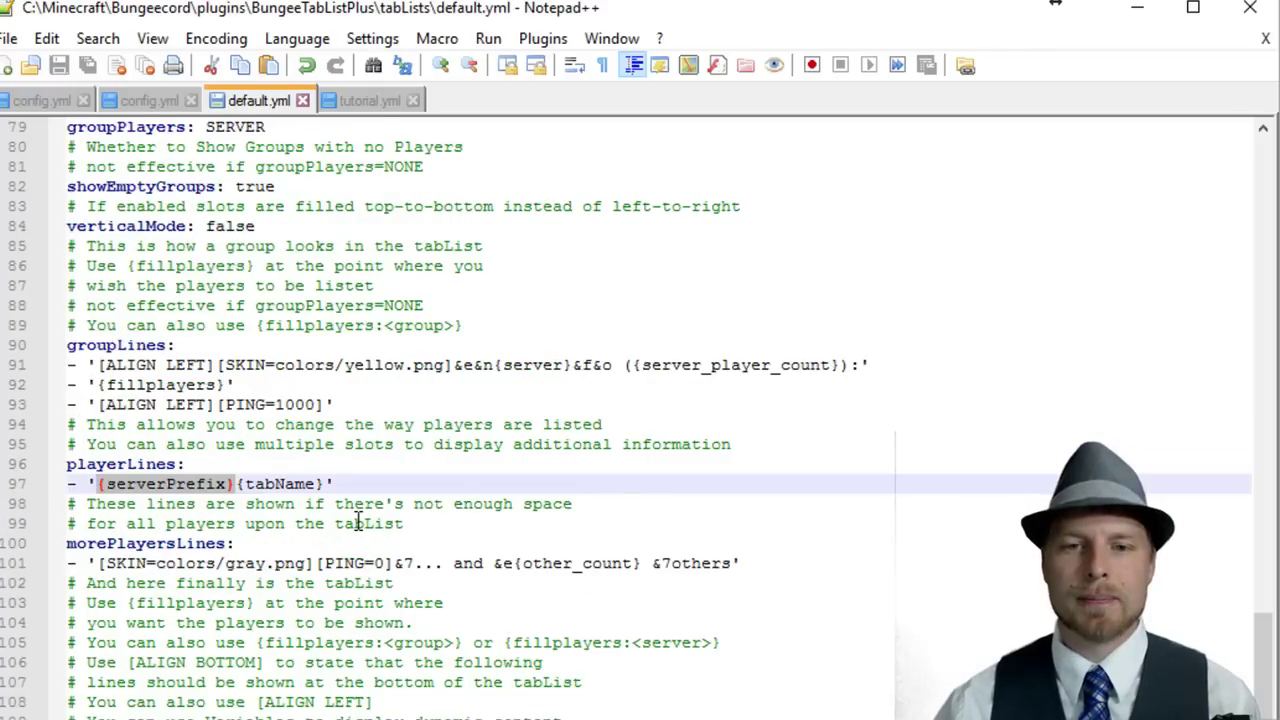
{"action": "left_click", "coordinate": [250, 384]}
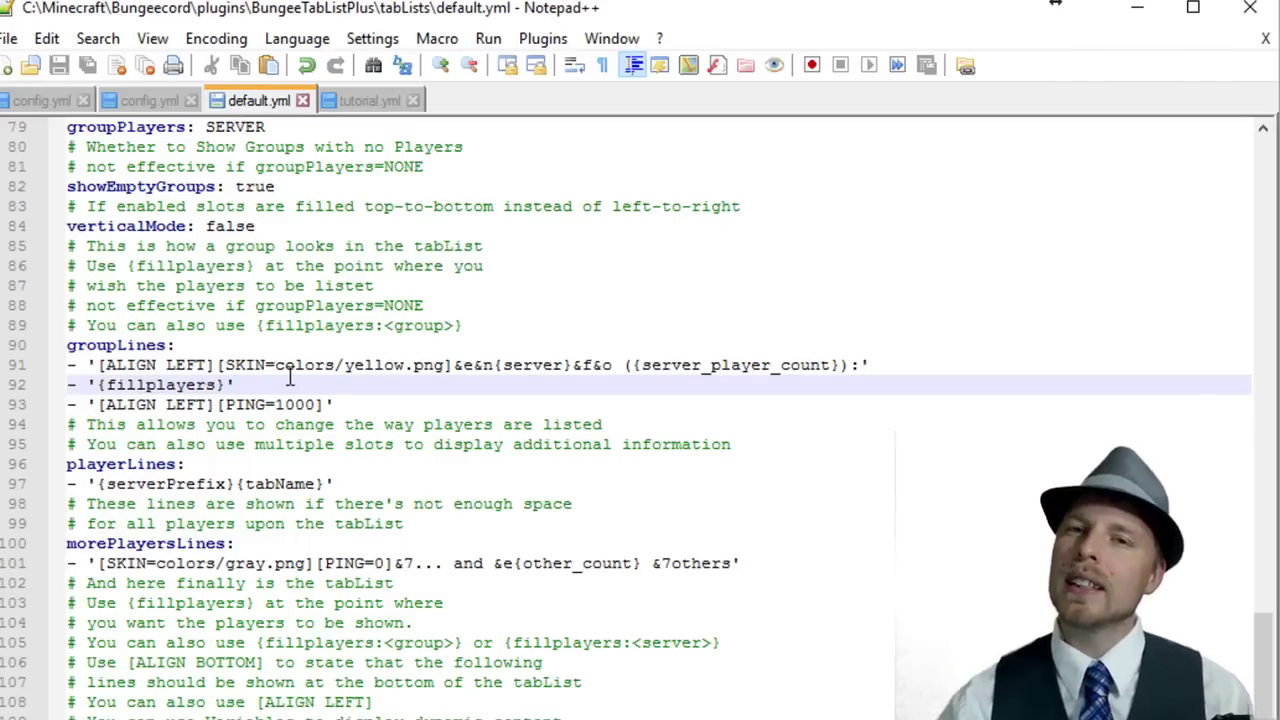
Step: Highlight the entries under tabList in default.yml and examine the server, rank and ping lines
{"action": "scroll", "coordinate": [402, 410], "scroll_direction": "down", "scroll_amount": 2}
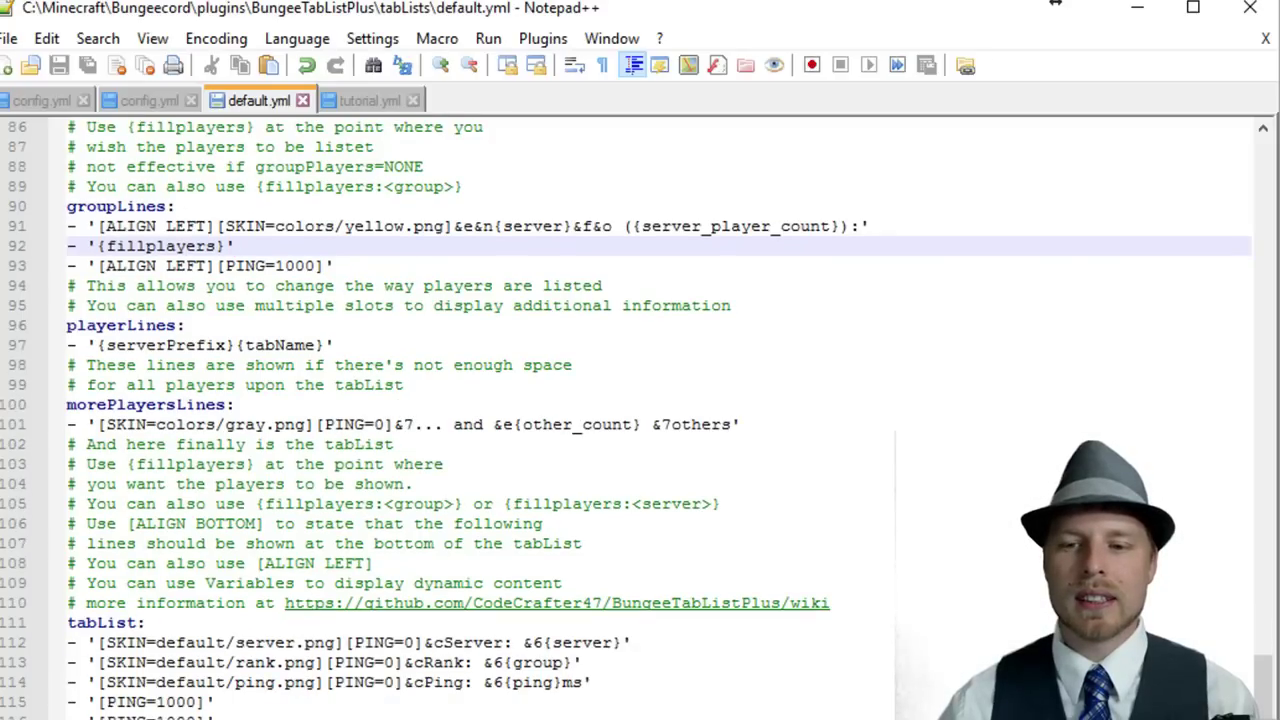
{"action": "left_click_drag", "start_coordinate": [70, 716], "coordinate": [80, 643]}
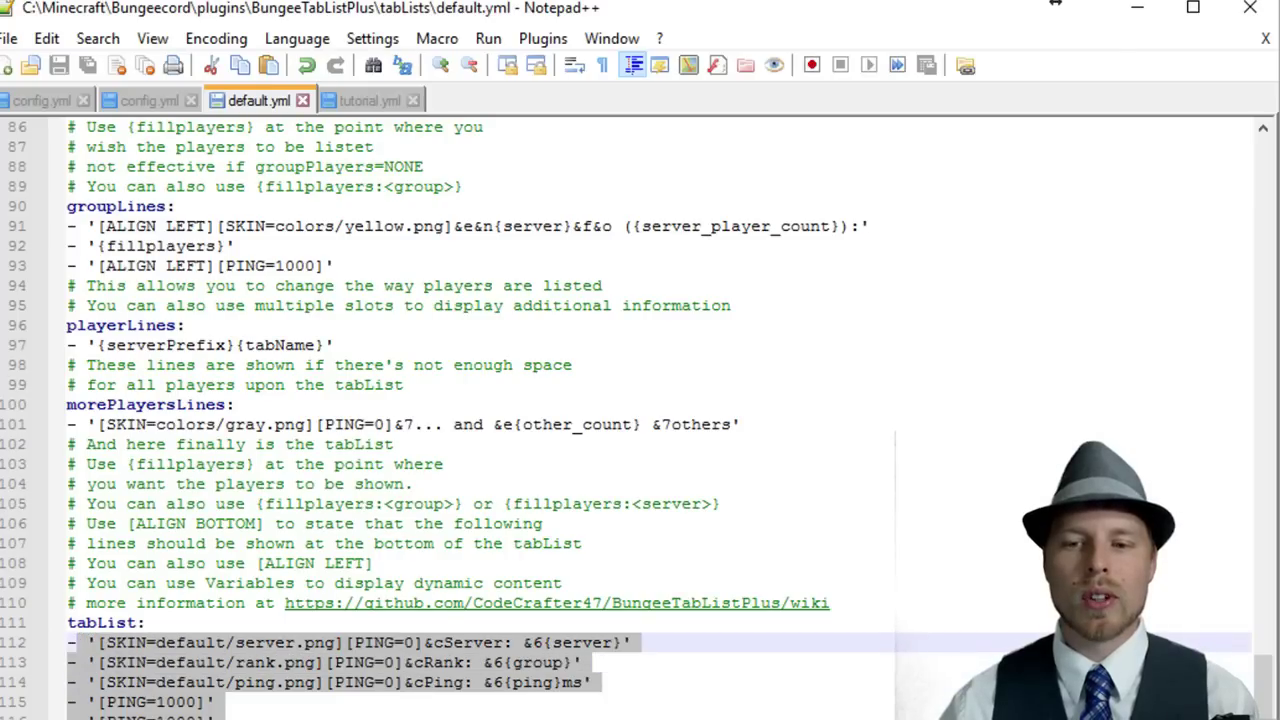
{"action": "left_click", "coordinate": [465, 647]}
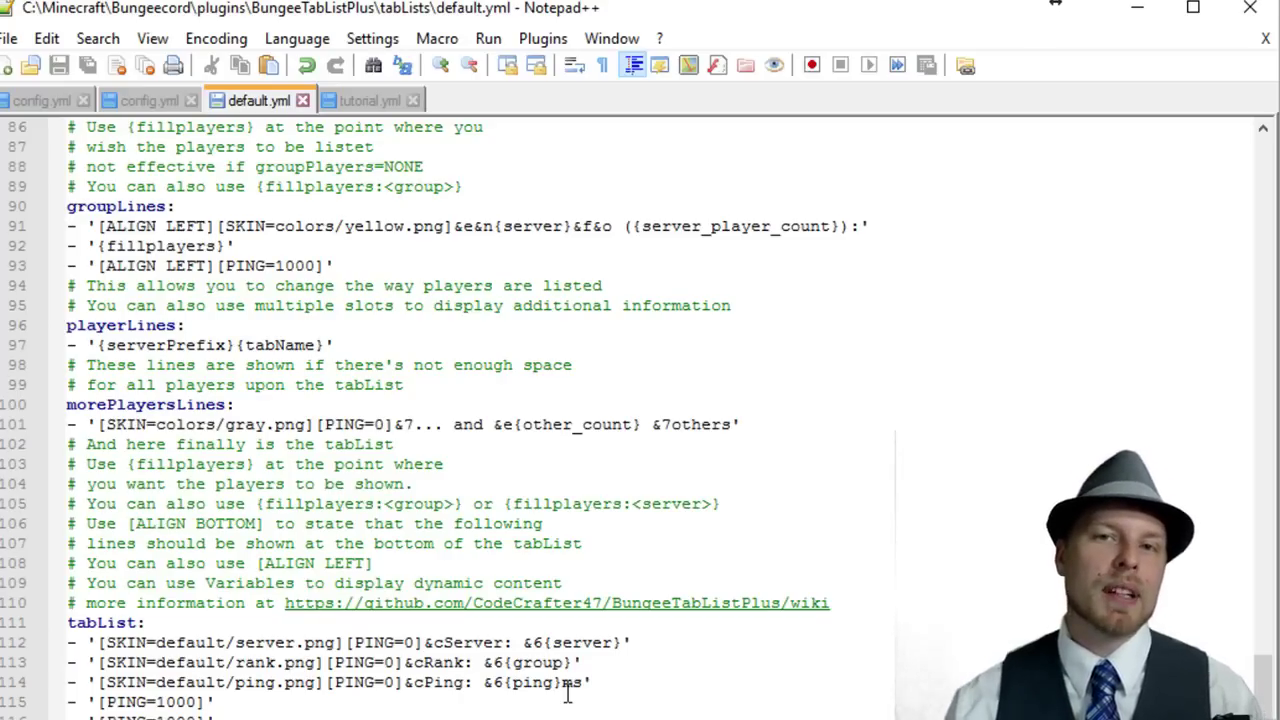
Step: In tutorial.yml, replace None in the showTo setting with the player's username, and check the priority setting
{"action": "left_click", "coordinate": [362, 101]}
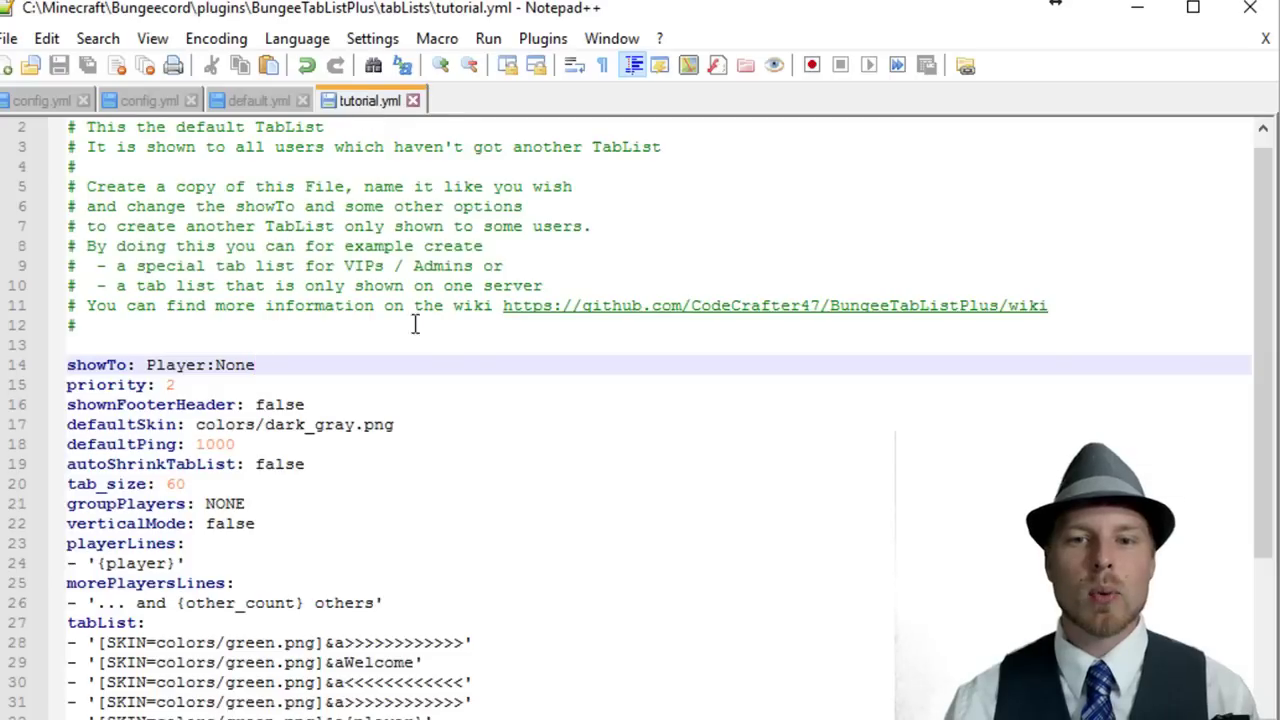
{"action": "scroll", "coordinate": [438, 384], "scroll_direction": "up", "scroll_amount": 1}
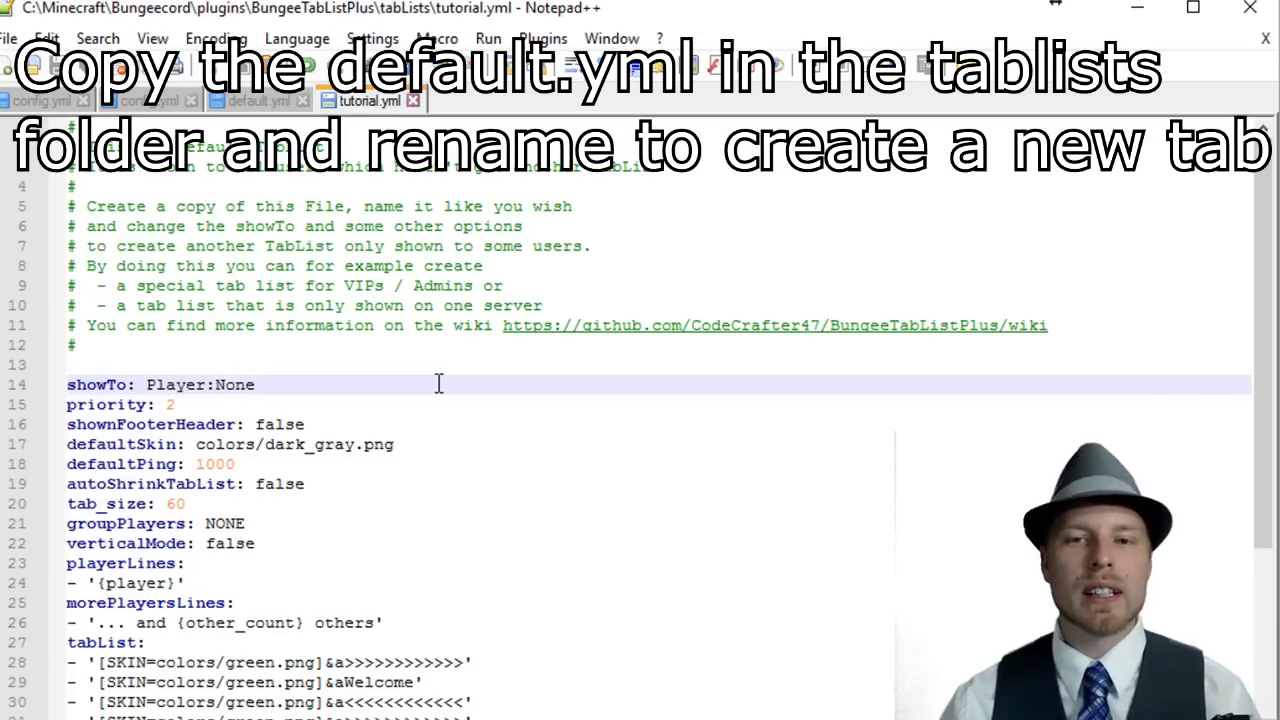
{"action": "left_click_drag", "start_coordinate": [256, 385], "coordinate": [218, 386]}
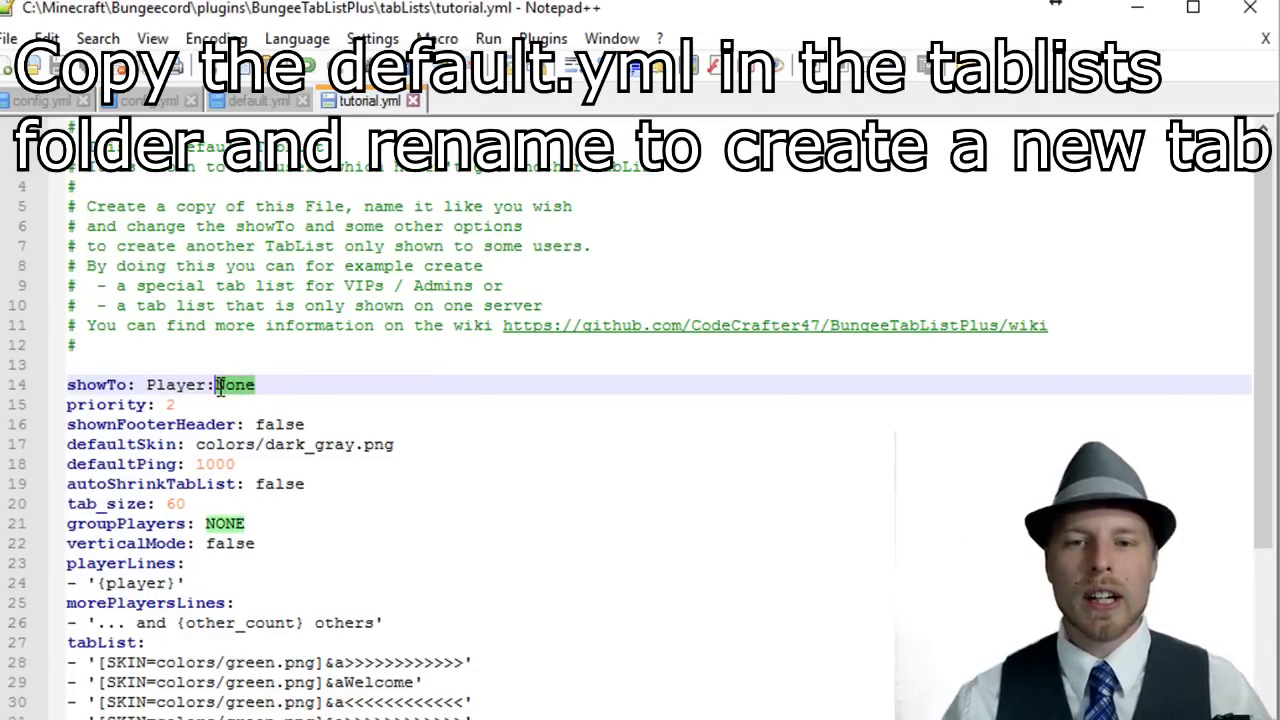
{"action": "type", "text": "Koz4"}
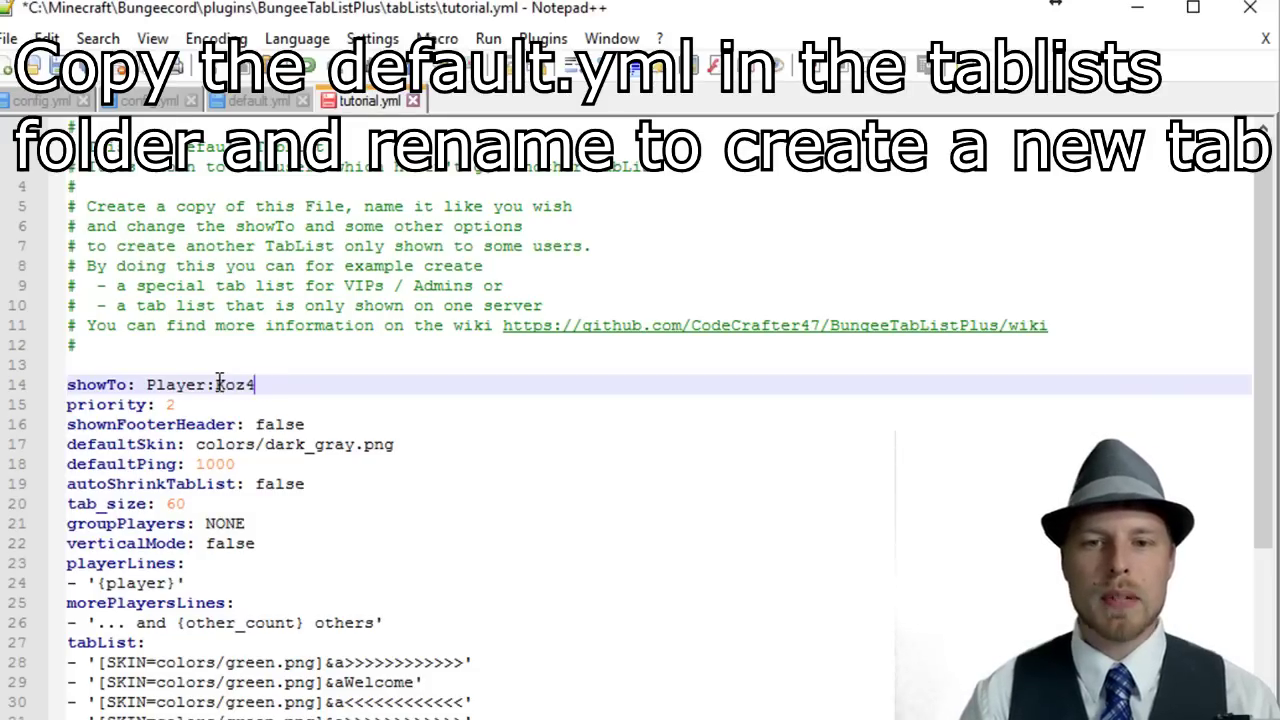
{"action": "type", "text": "3Christ"}
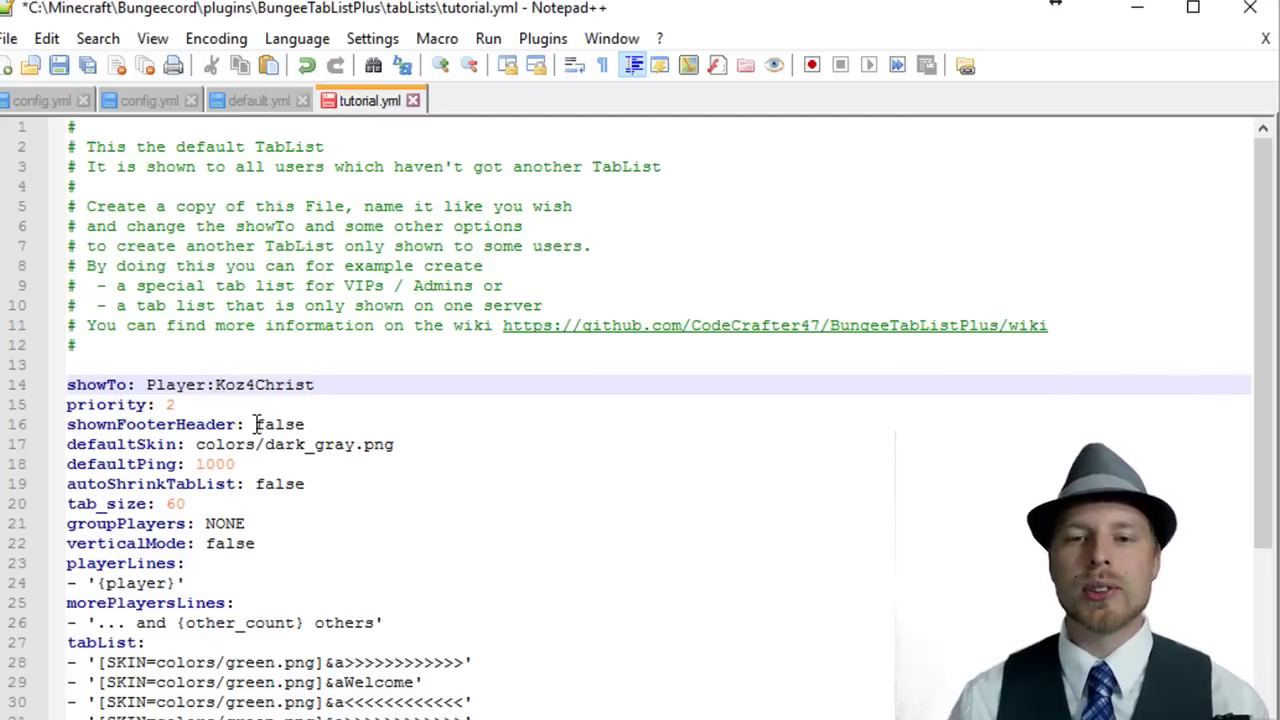
{"action": "left_click", "coordinate": [184, 404]}
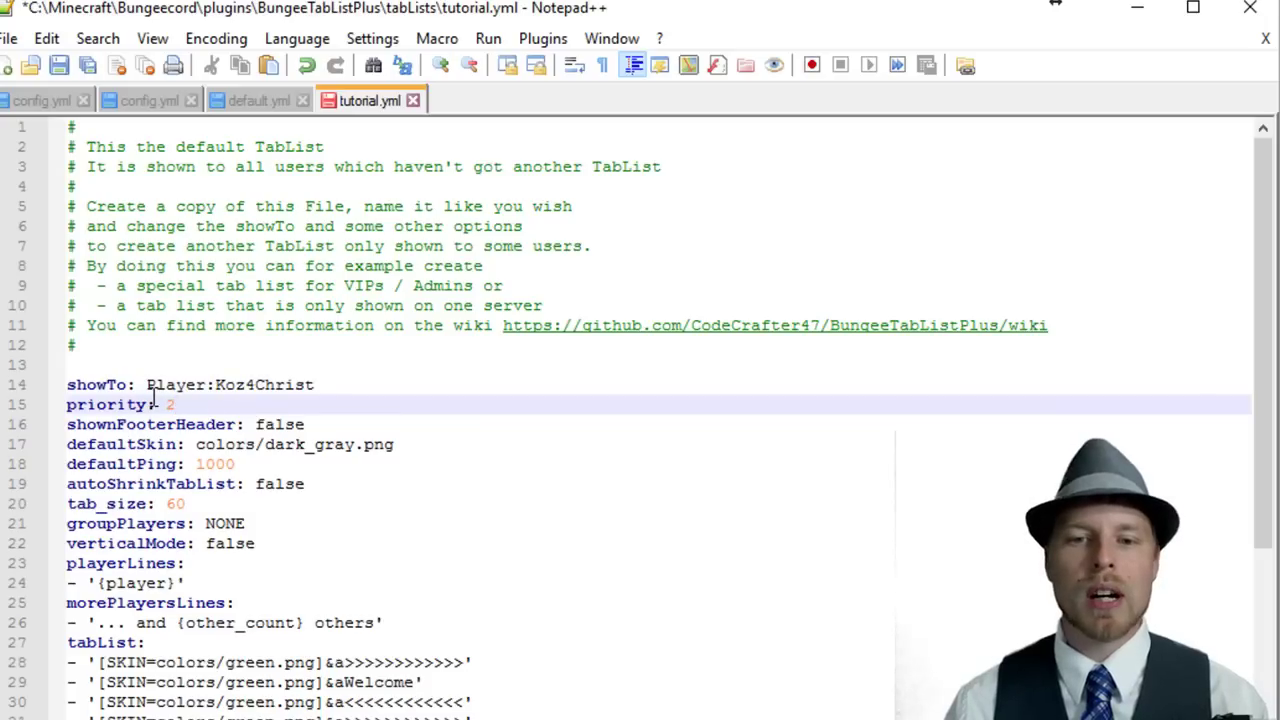
Step: Review the tabList section of tutorial.yml, highlight Patreon in its fillplayers entry and column heading, and save the file
{"action": "scroll", "coordinate": [153, 402], "scroll_direction": "down", "scroll_amount": 1}
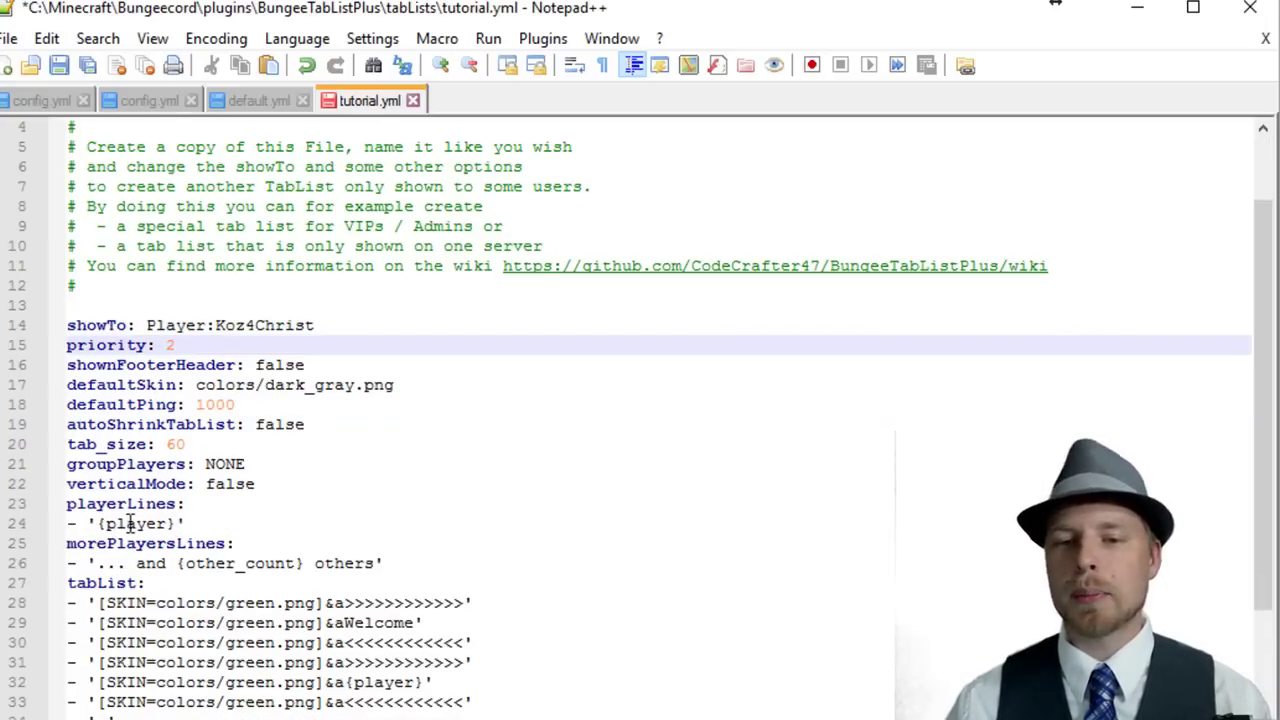
{"action": "scroll", "coordinate": [140, 524], "scroll_direction": "down", "scroll_amount": 4}
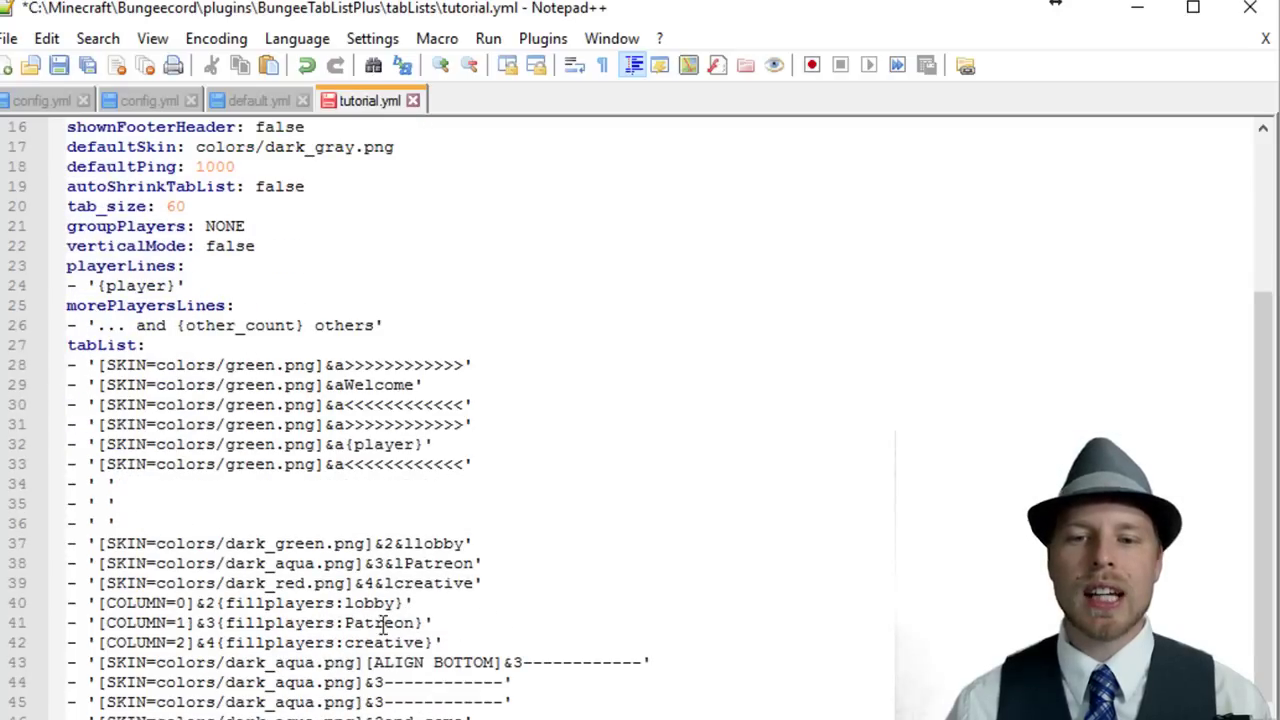
{"action": "left_click_drag", "start_coordinate": [340, 622], "coordinate": [418, 622]}
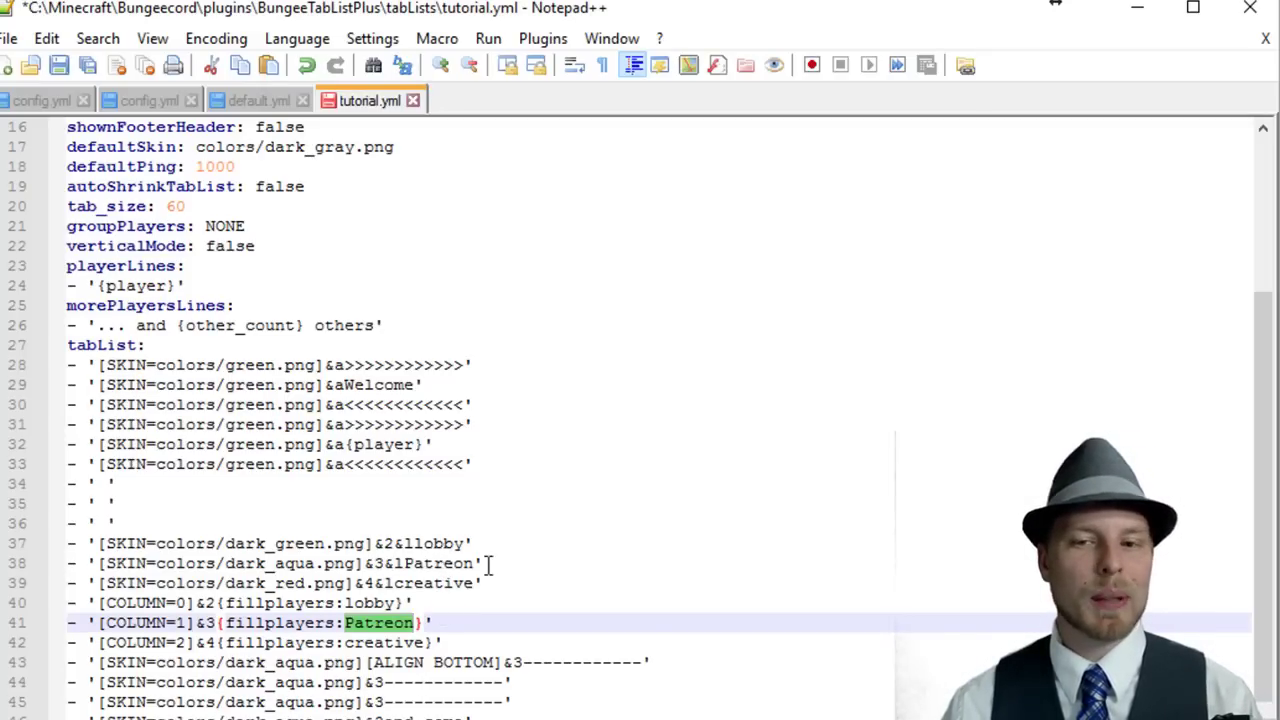
{"action": "left_click_drag", "start_coordinate": [474, 564], "coordinate": [410, 568]}
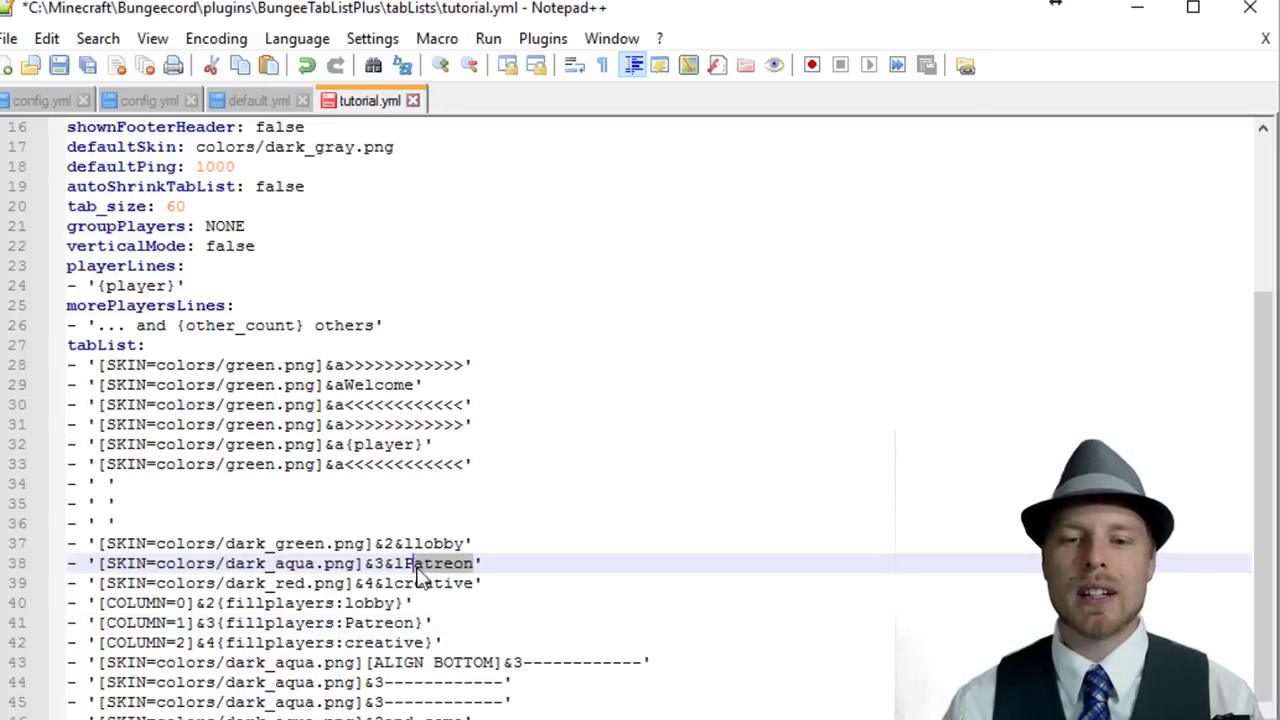
{"action": "scroll", "coordinate": [463, 572], "scroll_direction": "down", "scroll_amount": 6}
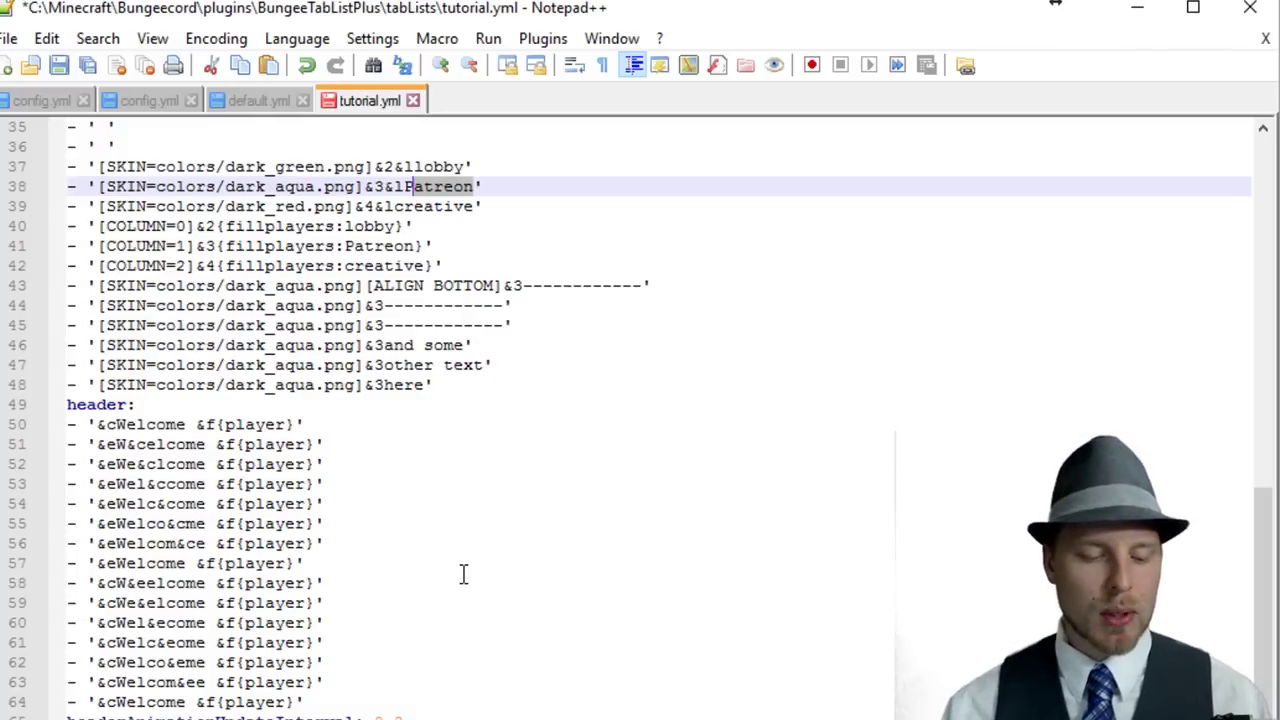
{"action": "key", "text": "ctrl+s"}
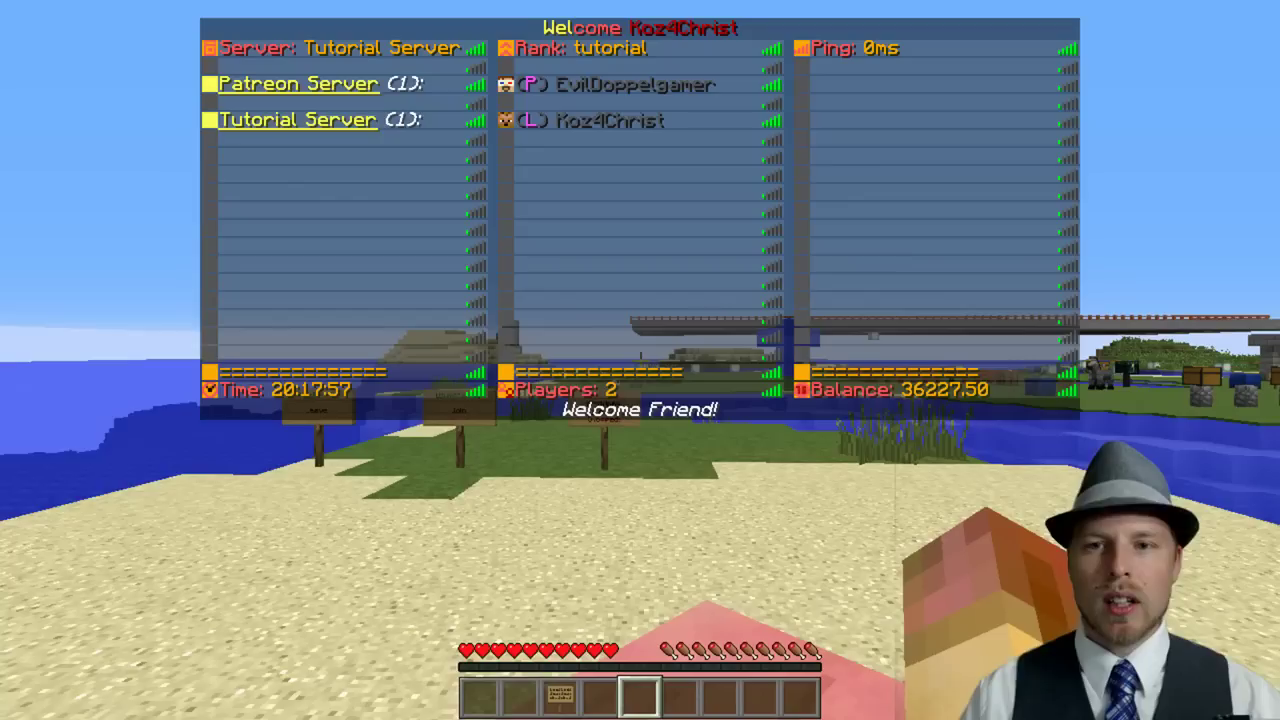
Step: Switch to Minecraft, check the current tab list, and reload the BungeeTabListPlus plugin from the chat
{"action": "key", "text": "Tab"}
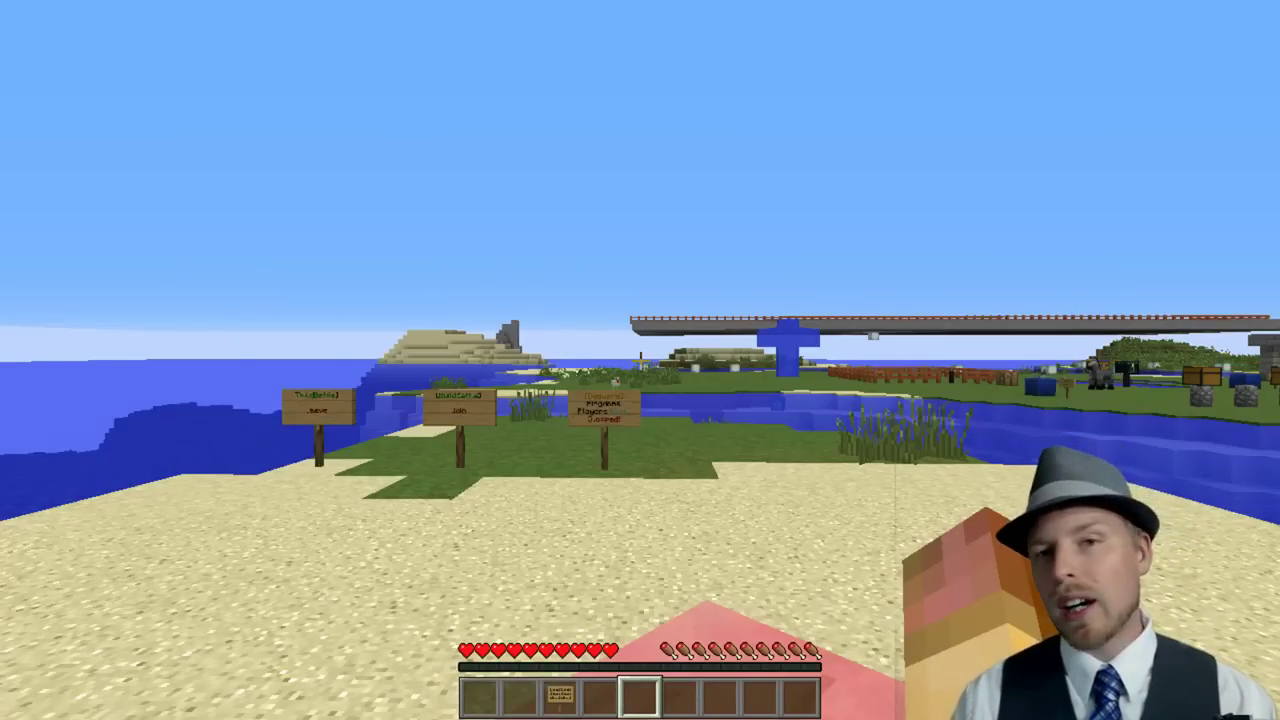
{"action": "key", "text": "Tab"}
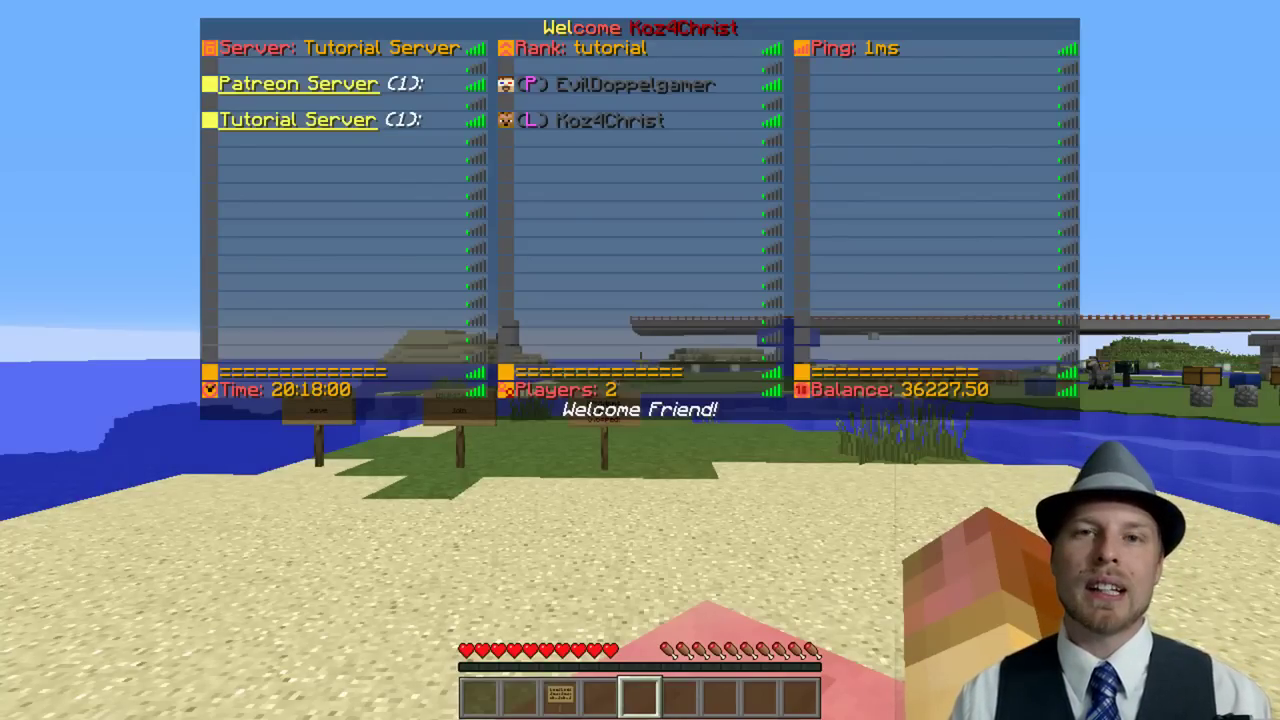
{"action": "key", "text": "t"}
{"action": "key", "text": "Up"}
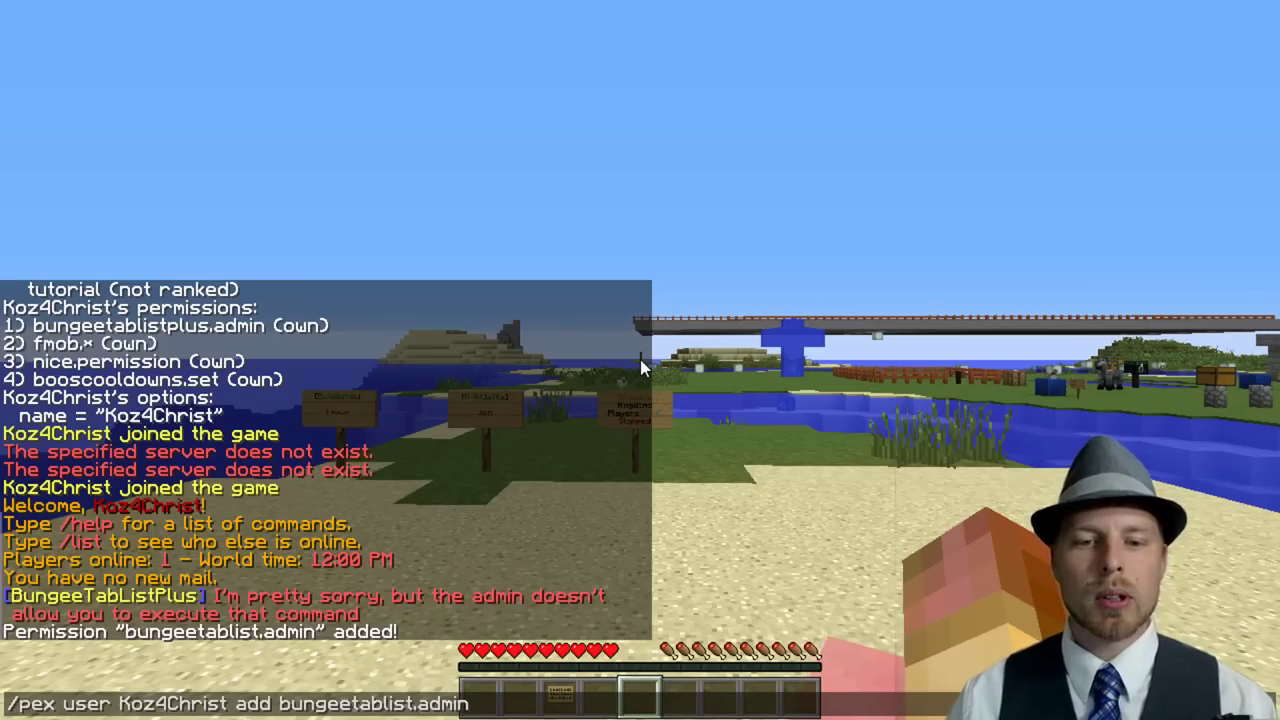
{"action": "key", "text": "Up"}
{"action": "key", "text": "Return"}
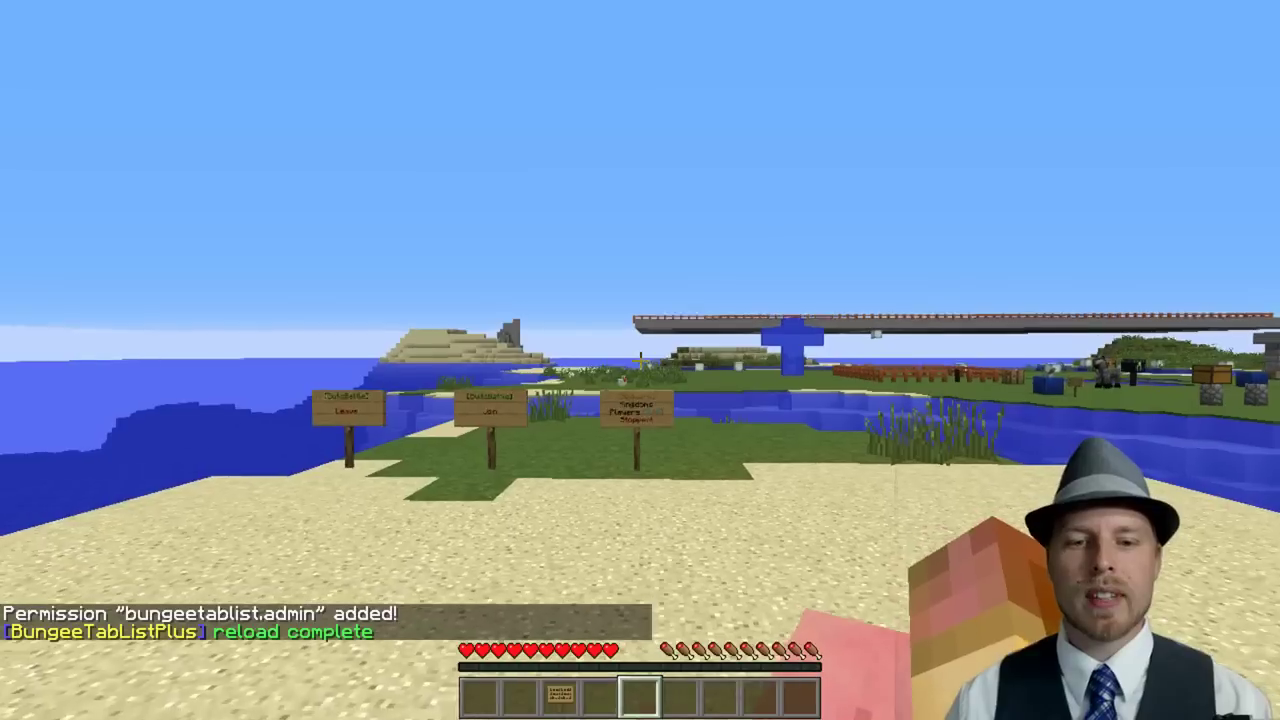
Step: View the reloaded tab list and move the player to the Patreon server
{"action": "key", "text": "Tab"}
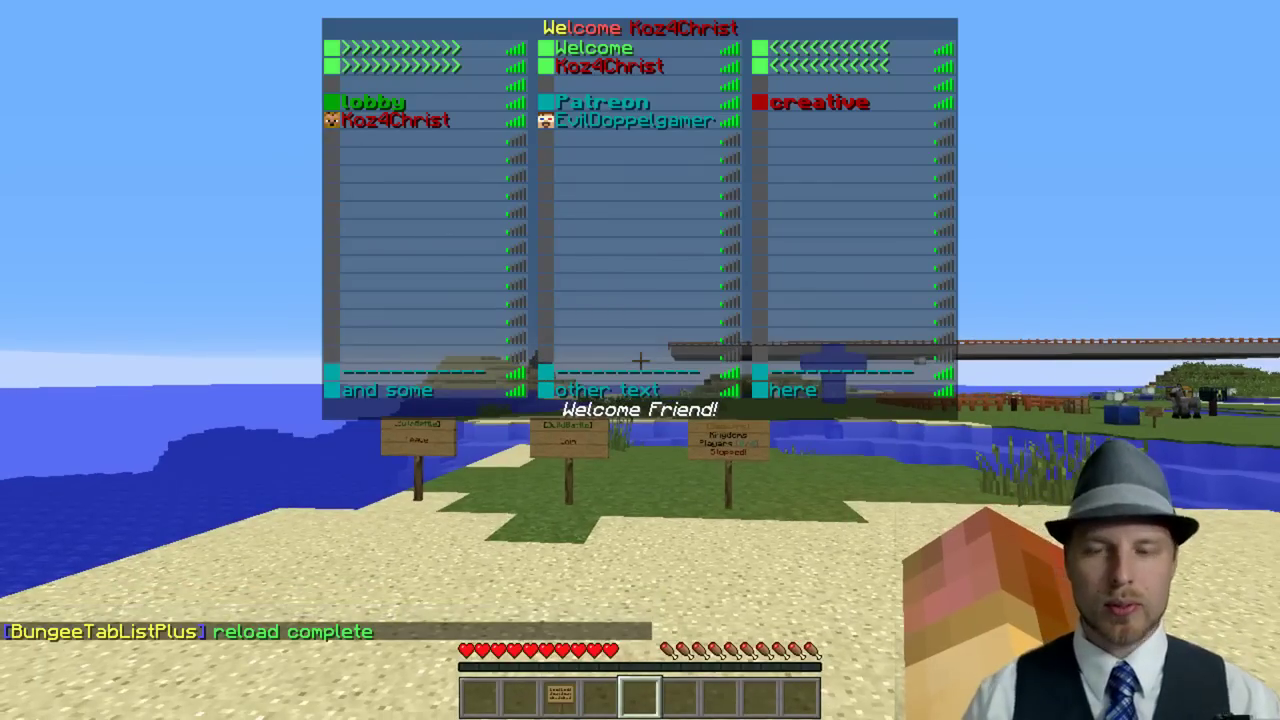
{"action": "key", "text": "Tab"}
{"action": "key", "text": "slash"}
{"action": "type", "text": "s"}
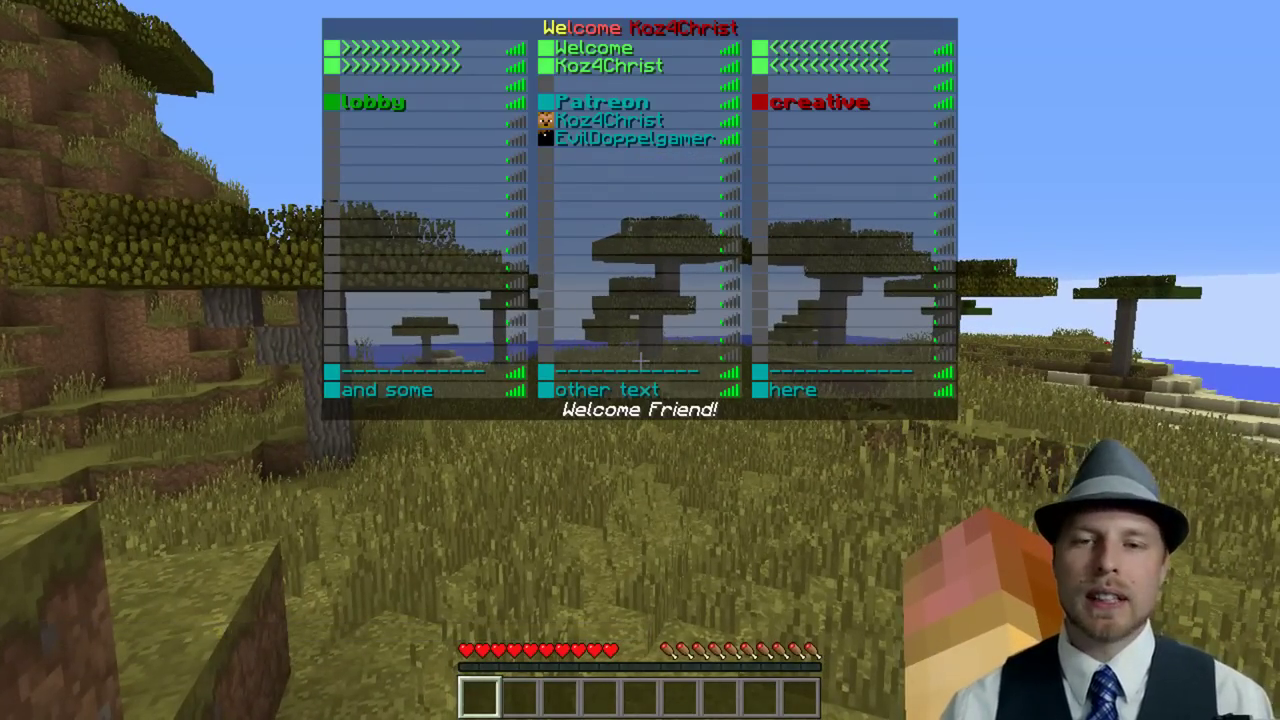
Step: Change the game camera to the front-facing third-person view and hide the HUD
{"action": "key", "text": "F5"}
{"action": "key", "text": "F5"}
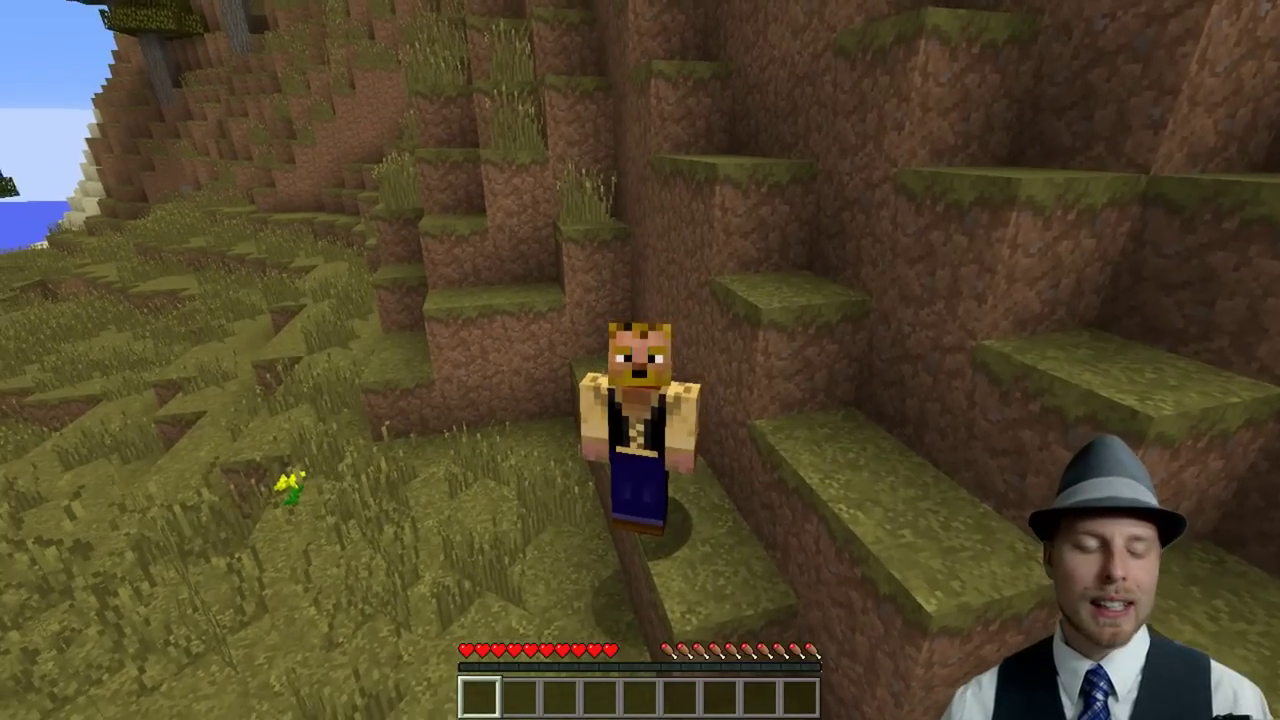
{"action": "key", "text": "F1"}
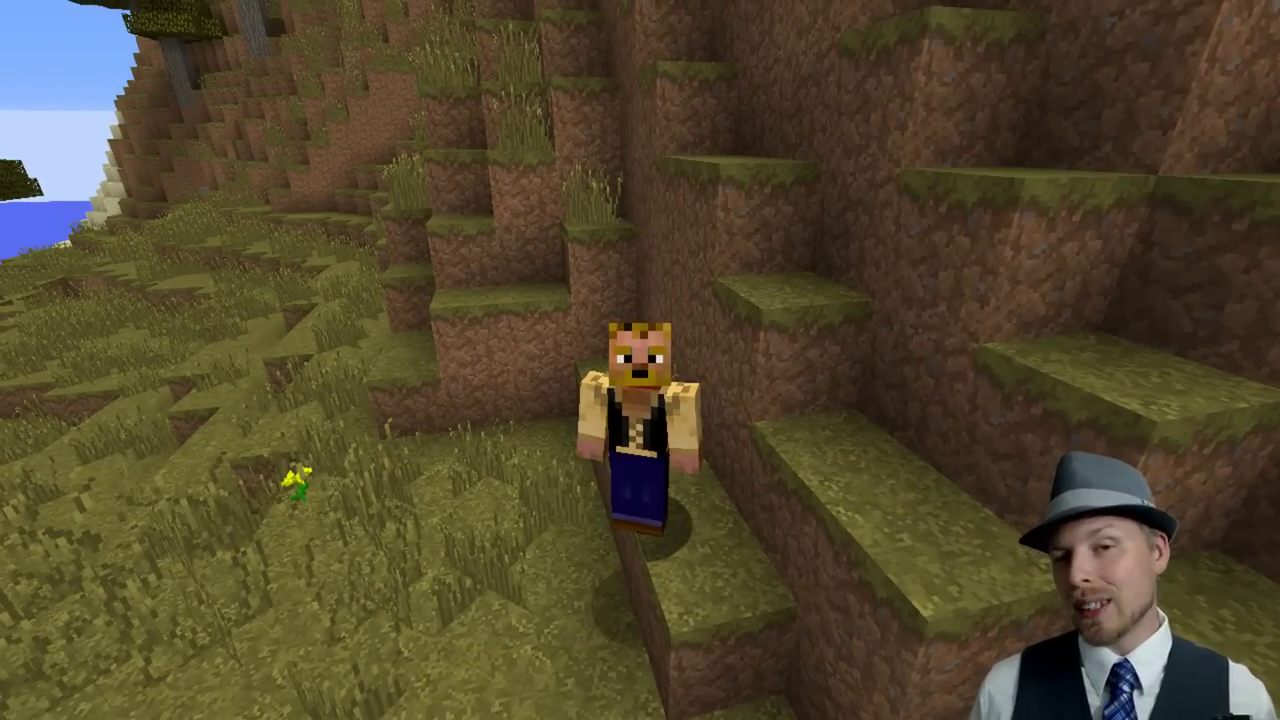